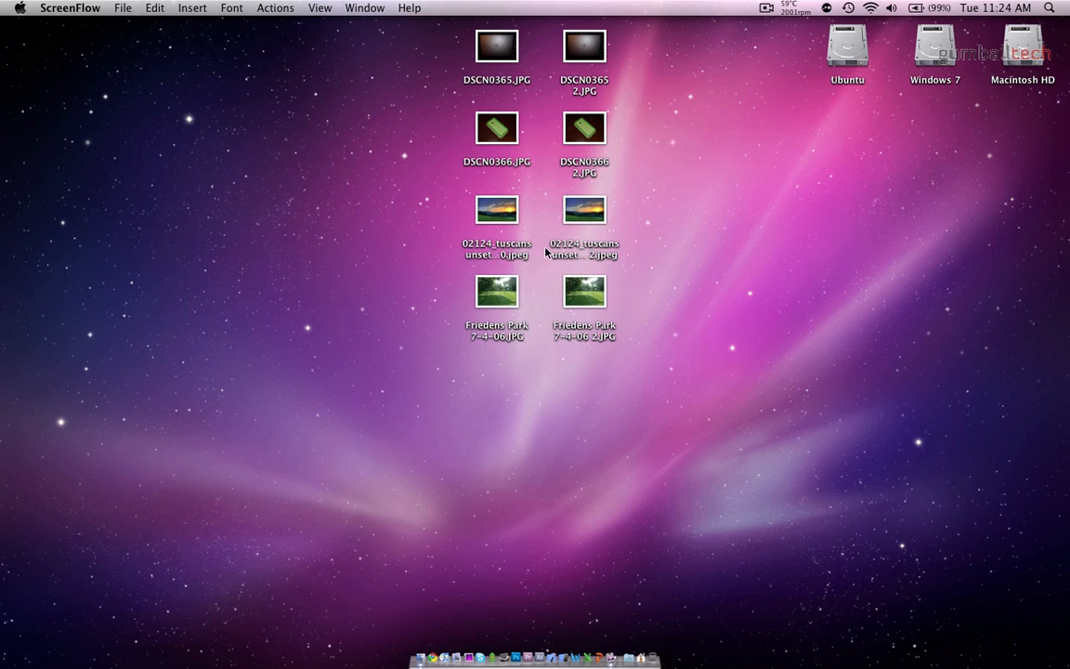
# Switch to Photoshop and open the originals of the Tuscan sunset, DSCN0365, DSCN0366 and Friedens Park 7-4-06 photos from the Desktop.
pyautogui.click(518, 659)
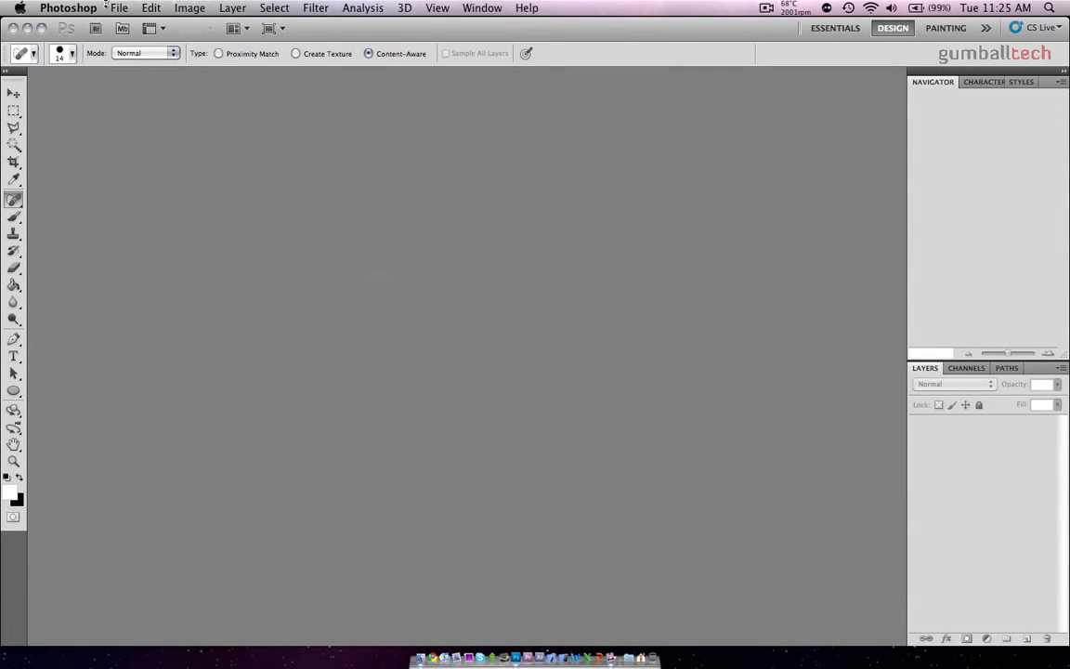
pyautogui.click(118, 7)
pyautogui.click(139, 40)
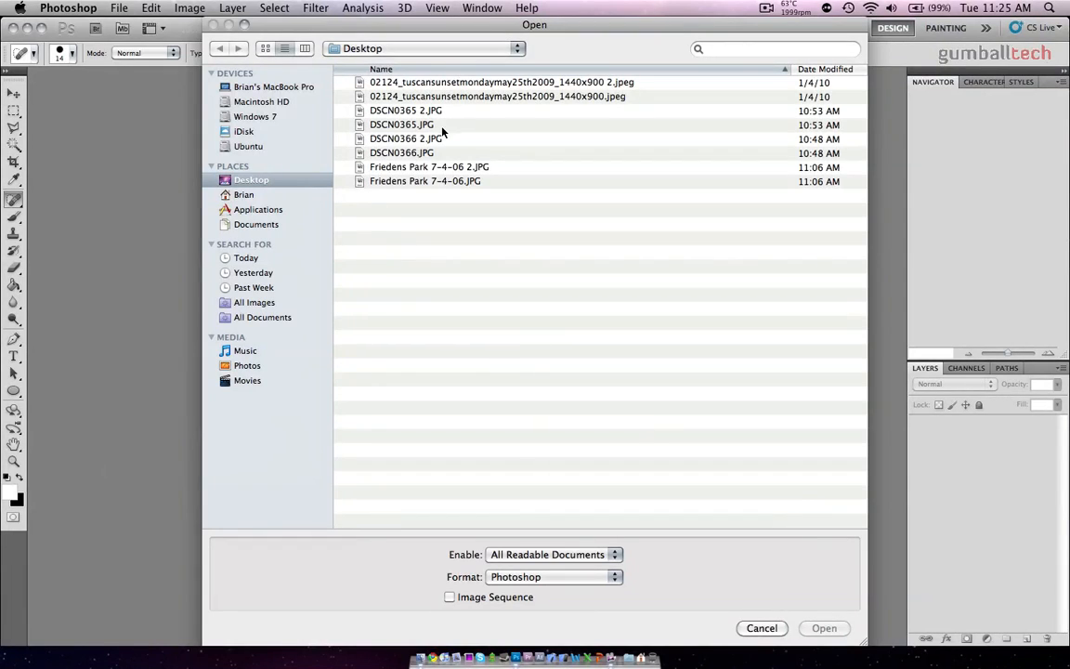
pyautogui.click(451, 96)
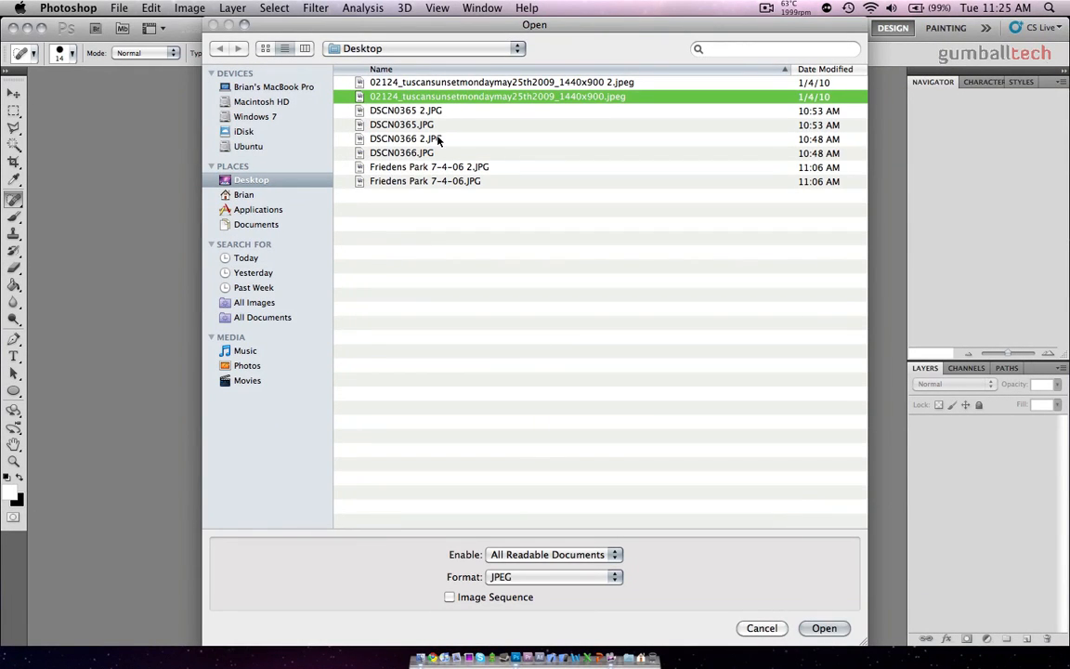
pyautogui.keyDown('super'); pyautogui.click(431, 125); pyautogui.keyUp('super')
pyautogui.keyDown('super'); pyautogui.click(436, 153); pyautogui.keyUp('super')
pyautogui.keyDown('super'); pyautogui.click(453, 182); pyautogui.keyUp('super')
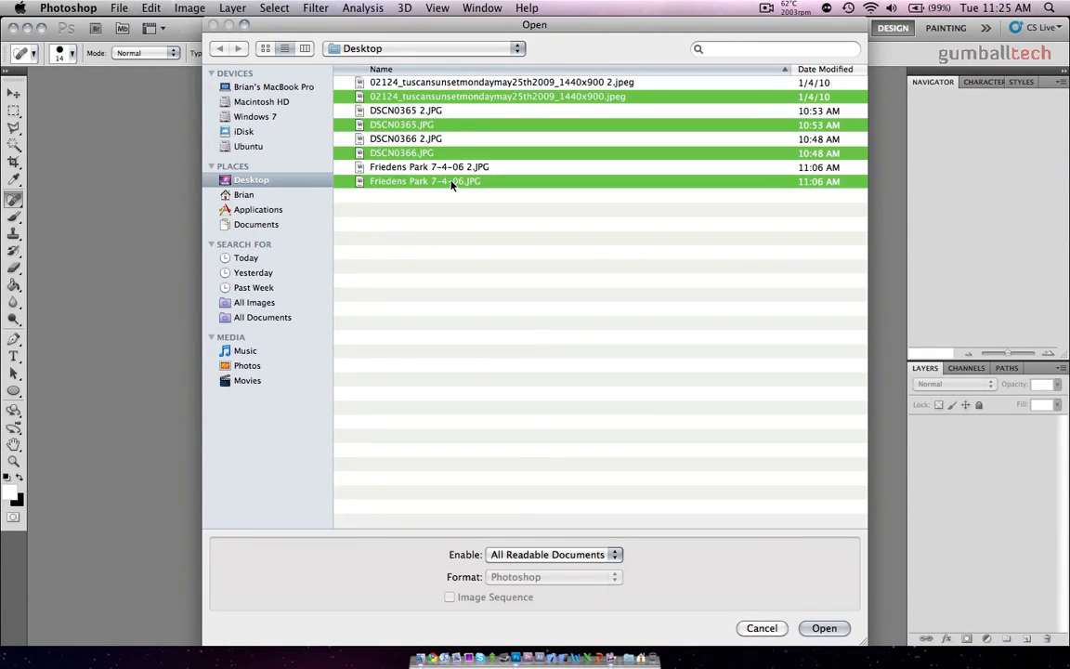
pyautogui.press('Return')
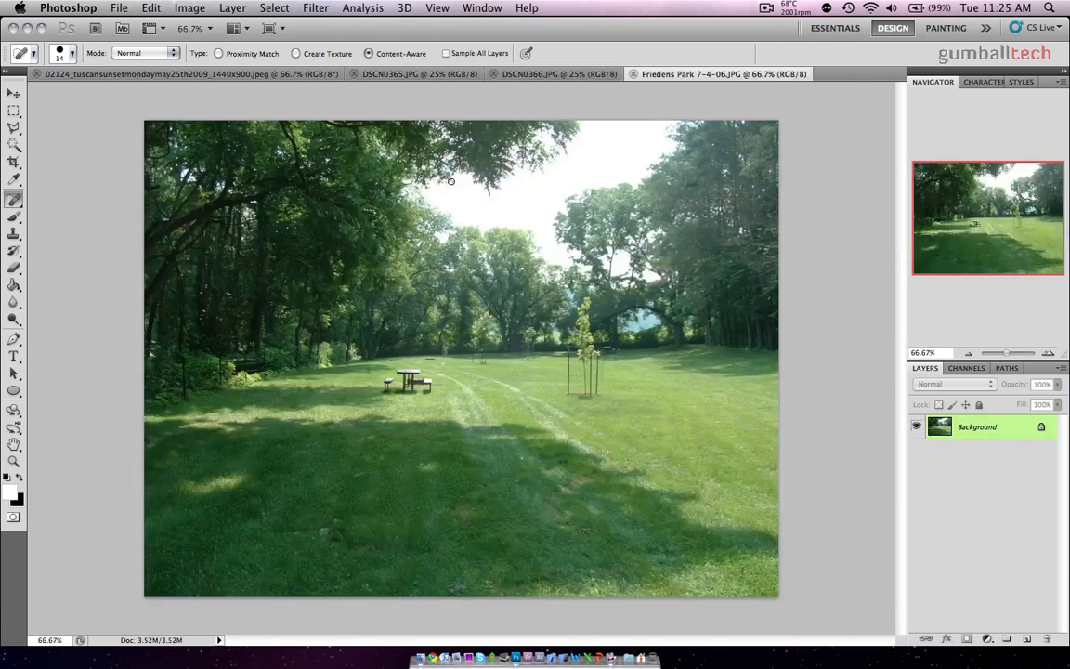
# Open the four duplicate photos from the Desktop whose file names end in 2.
pyautogui.press('super+o')
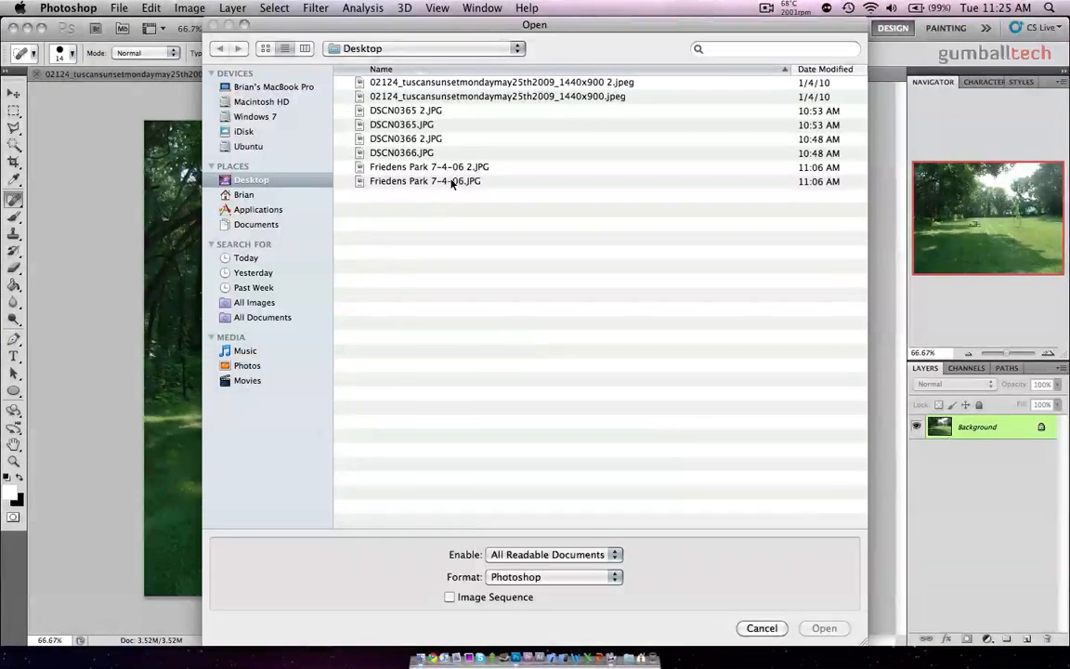
pyautogui.click(443, 85)
pyautogui.keyDown('shift'); pyautogui.click(444, 99); pyautogui.keyUp('shift')
pyautogui.click(481, 196)
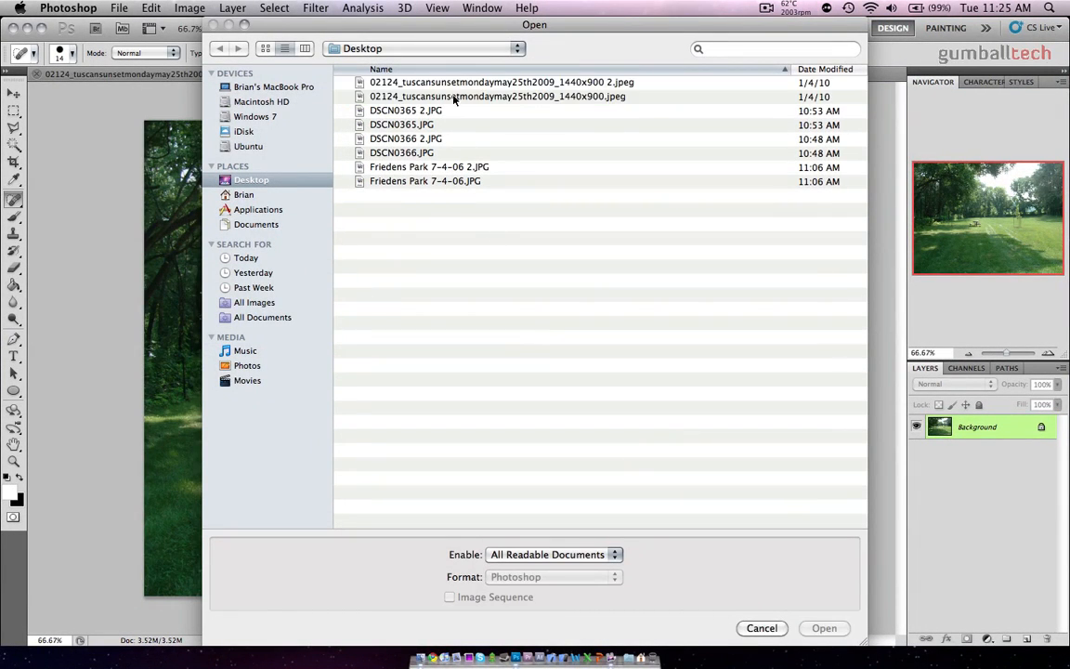
pyautogui.click(407, 85)
pyautogui.keyDown('super'); pyautogui.click(399, 110); pyautogui.keyUp('super')
pyautogui.keyDown('super'); pyautogui.click(440, 140); pyautogui.keyUp('super')
pyautogui.keyDown('super'); pyautogui.click(455, 167); pyautogui.keyUp('super')
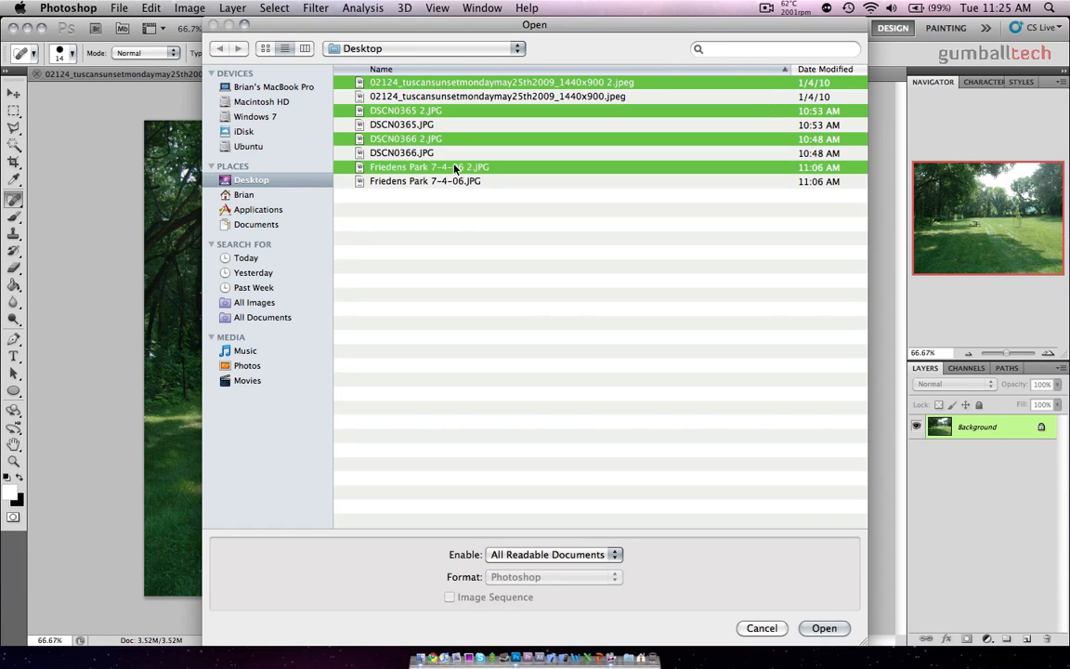
pyautogui.press('Return')
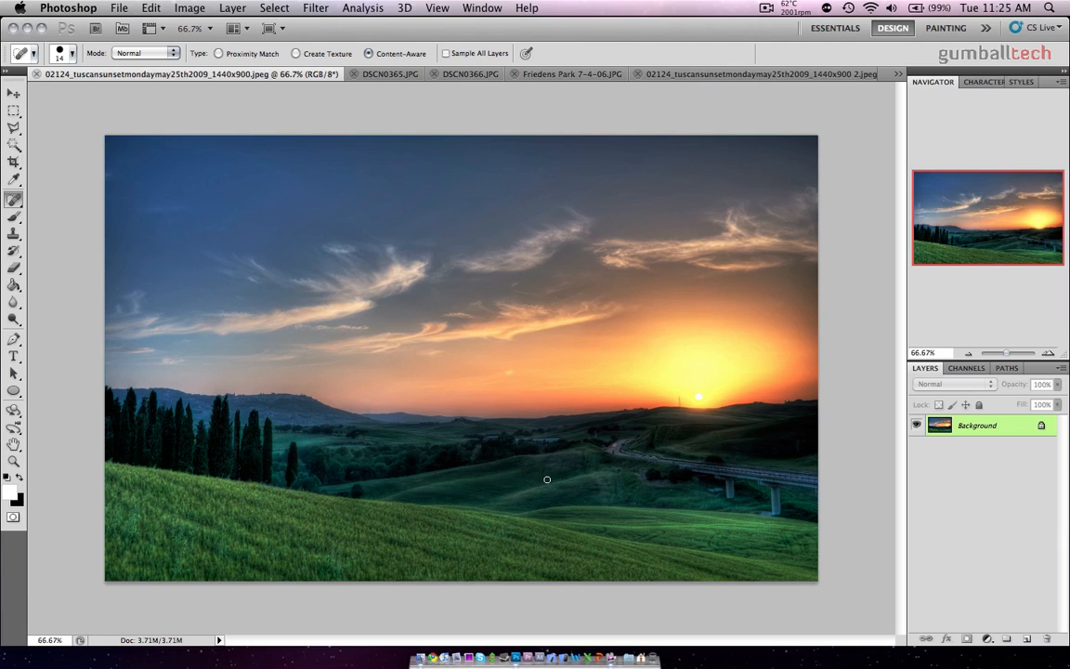
# Zoom in on the original Tuscan sunset photo to 400% over the green hills right of centre.
pyautogui.press('super+equal')
pyautogui.press('super+equal')
pyautogui.press('super+equal')
pyautogui.press('super+equal')
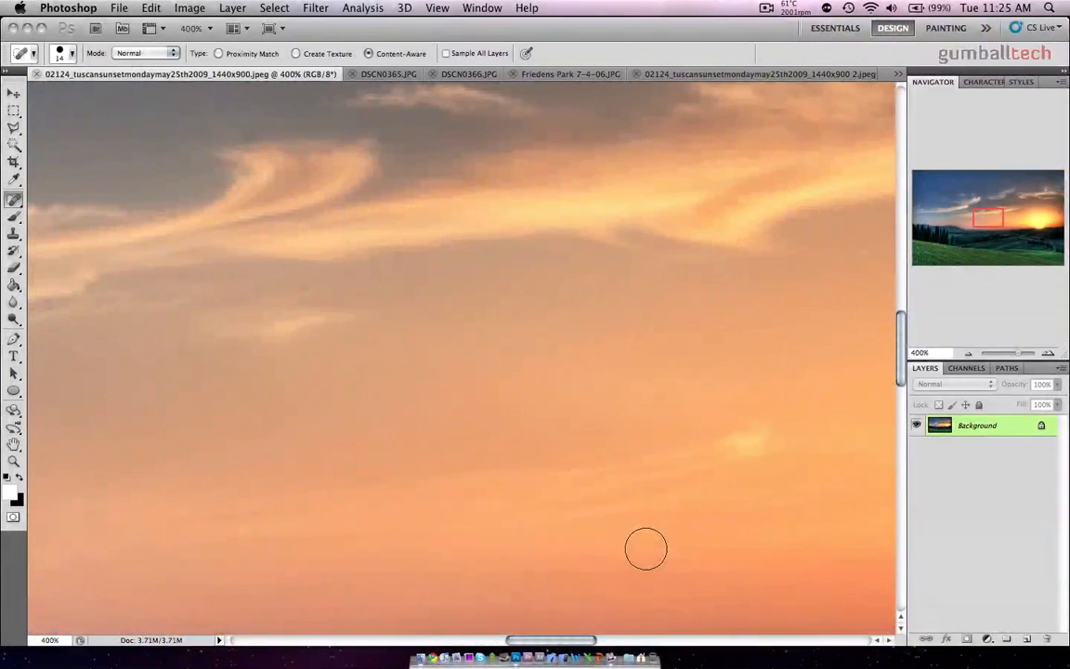
pyautogui.click(986, 204)
pyautogui.moveTo(986, 205); pyautogui.dragTo(1013, 244)
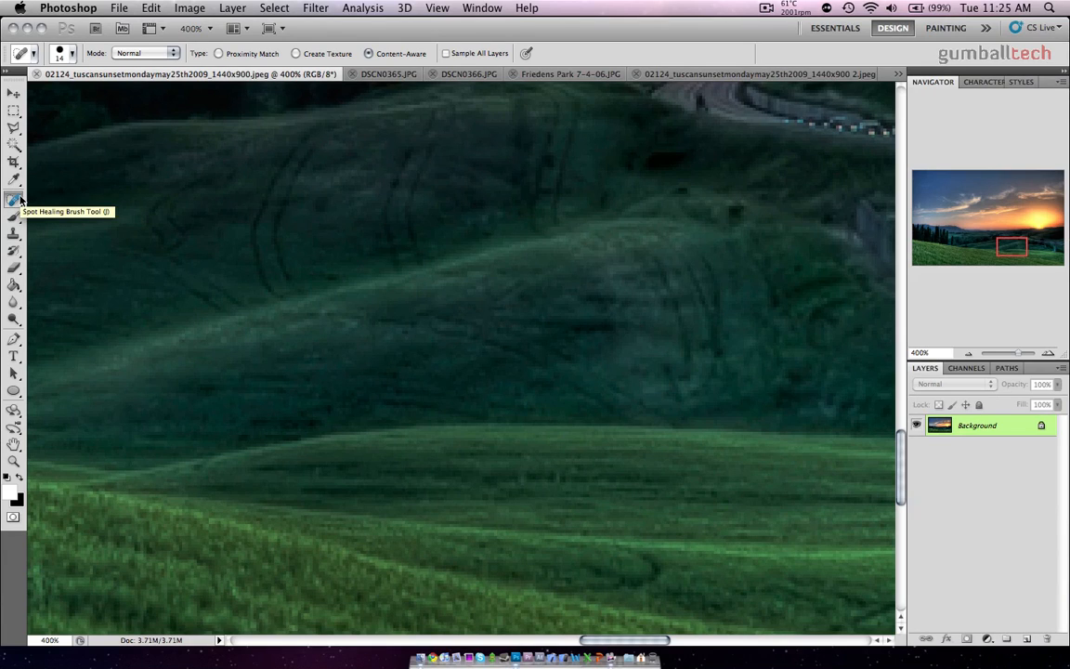
pyautogui.click(14, 92)
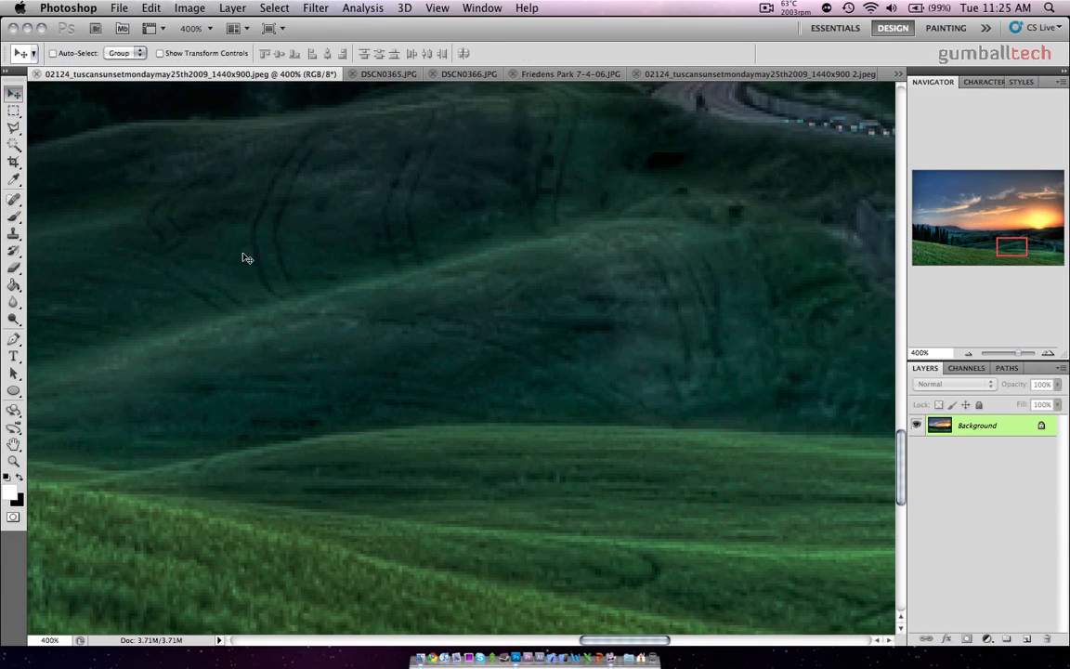
pyautogui.press('j')
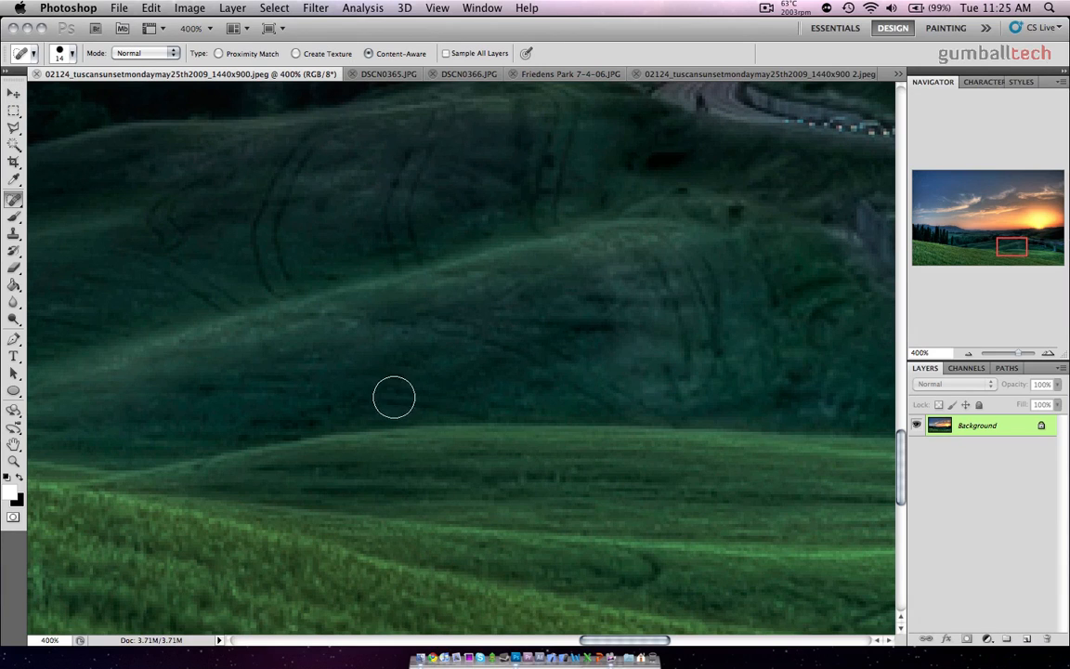
pyautogui.press('m')
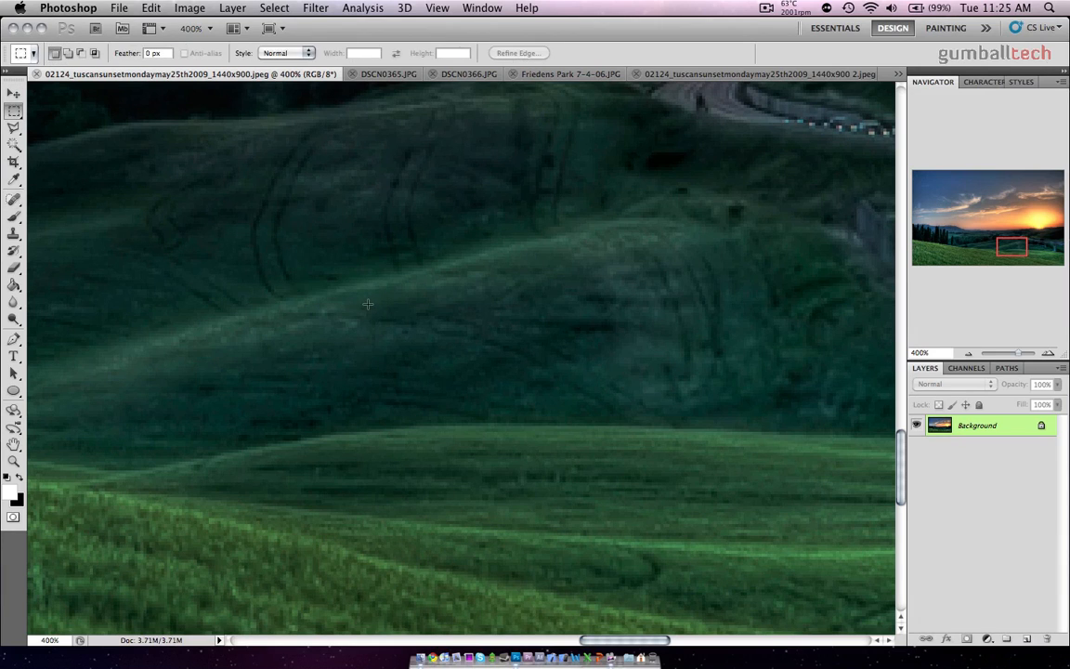
pyautogui.press('j')
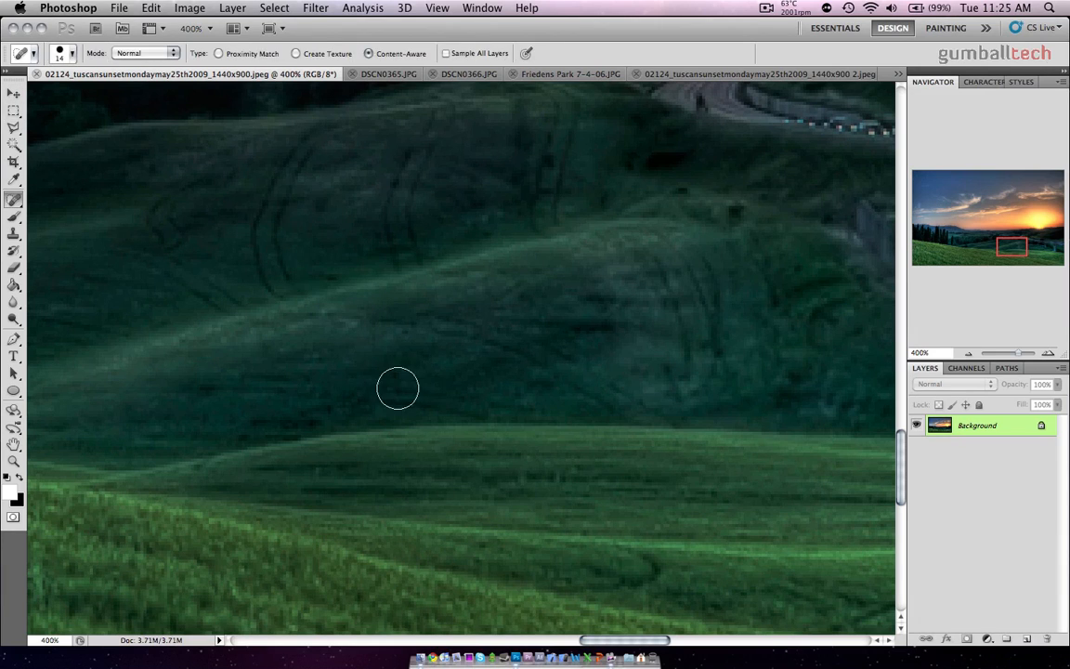
# Remove the dark curved mark in the lower green field with the 14 px Content-Aware Spot Healing Brush.
pyautogui.click(75, 52)
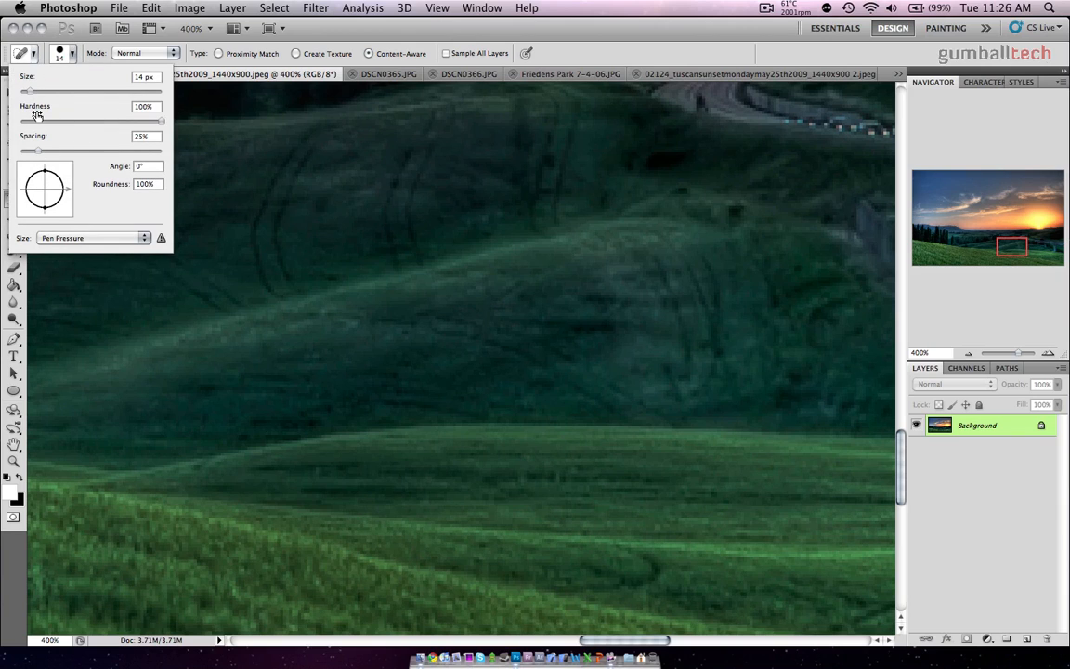
pyautogui.click(74, 52)
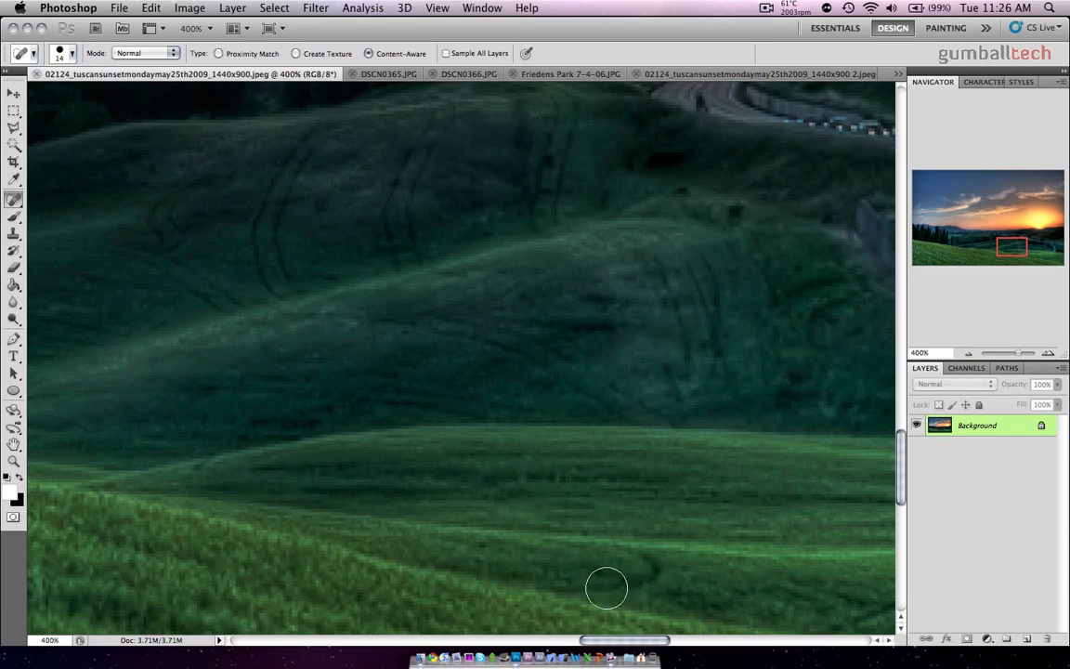
pyautogui.moveTo(607, 580); pyautogui.dragTo(643, 568)
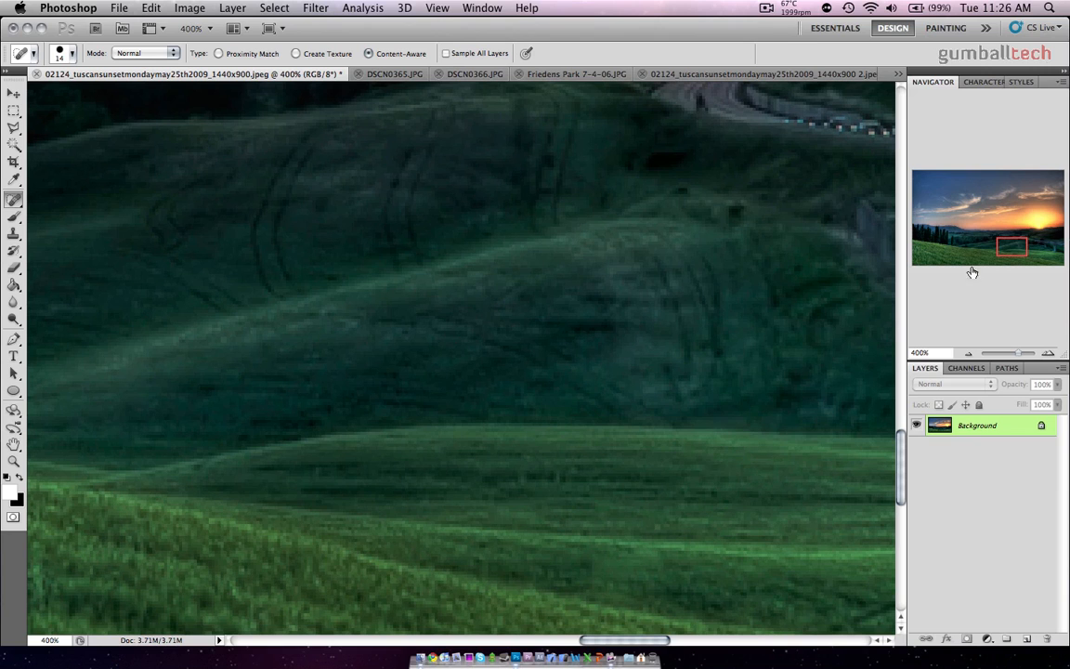
# Set the healing brush size to 9 px and paint out the zigzag tracks on the left part of the far hill.
pyautogui.moveTo(1007, 251); pyautogui.dragTo(1005, 248)
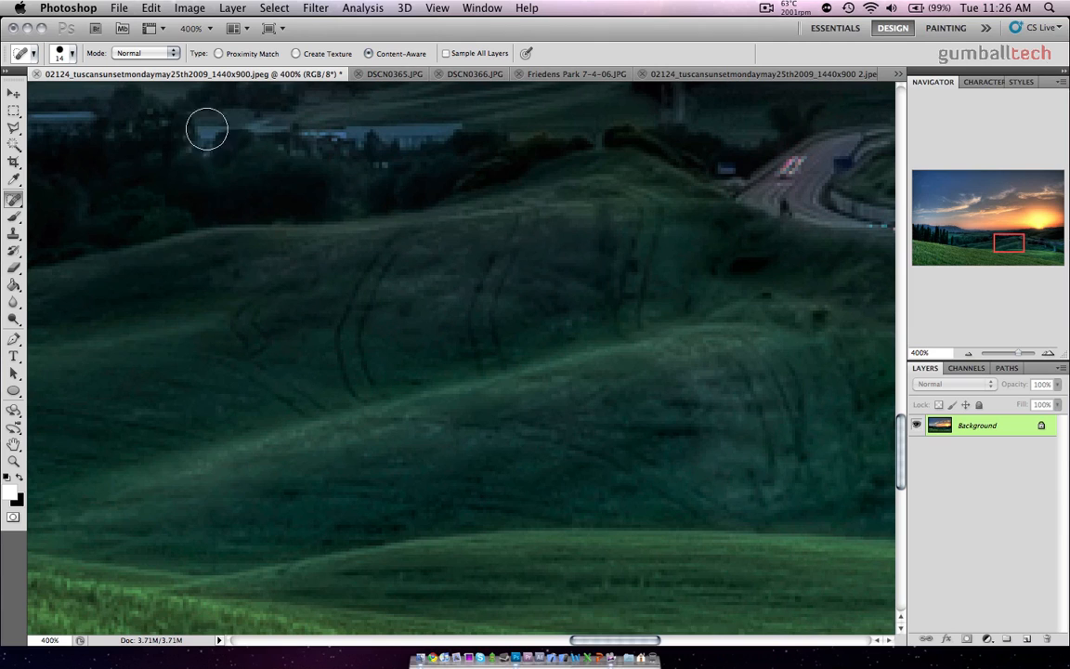
pyautogui.click(71, 54)
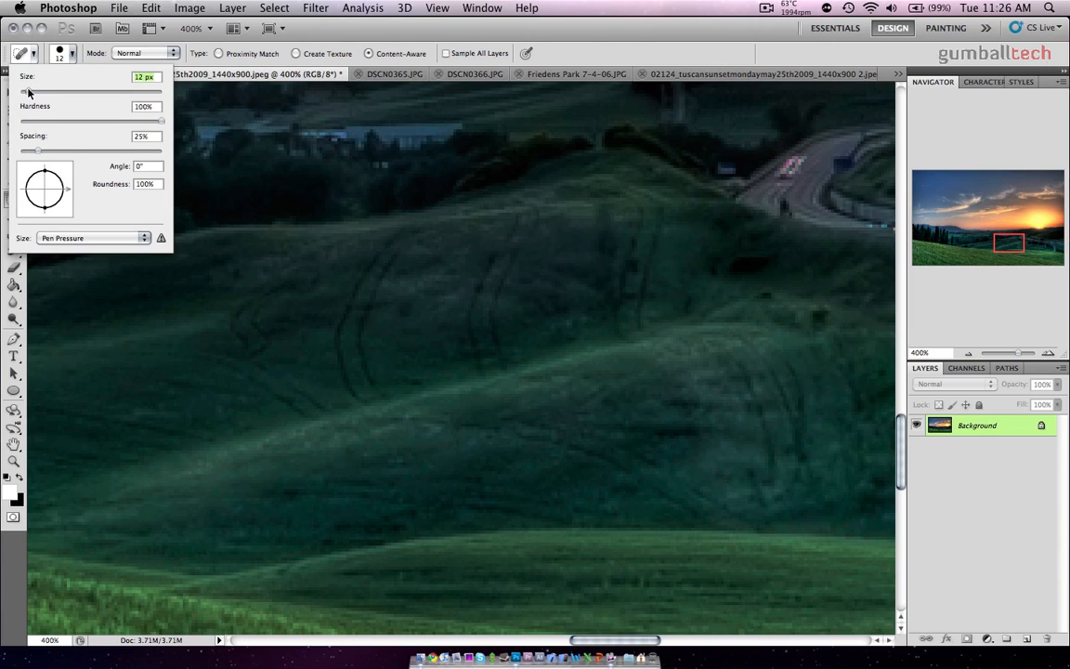
pyautogui.click(74, 54)
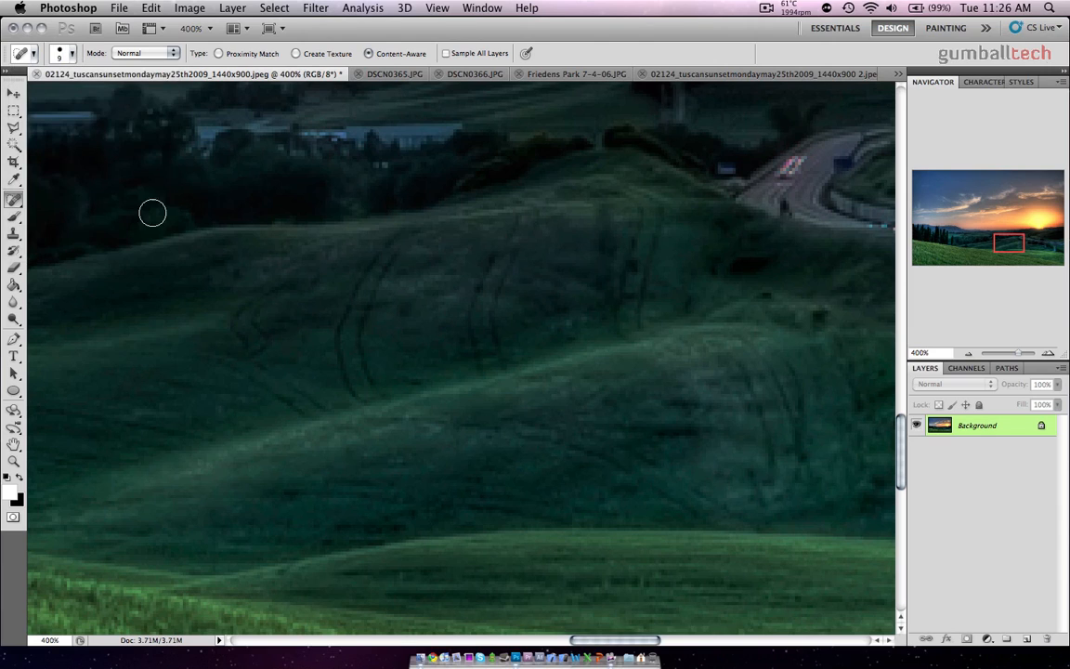
pyautogui.moveTo(251, 354)
pyautogui.mouseDown()
pyautogui.moveTo(247, 313)
pyautogui.moveTo(284, 289)
pyautogui.moveTo(264, 260)
pyautogui.mouseUp()
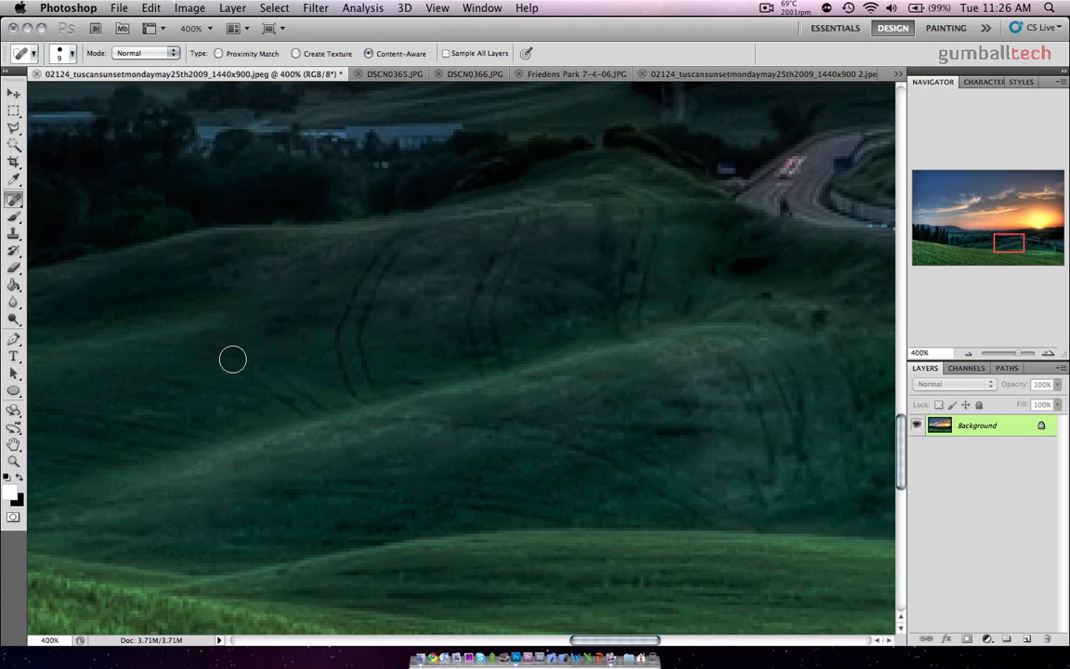
pyautogui.moveTo(223, 354)
pyautogui.mouseDown()
pyautogui.moveTo(310, 401)
pyautogui.moveTo(404, 307)
pyautogui.moveTo(280, 362)
pyautogui.moveTo(214, 351)
pyautogui.moveTo(295, 404)
pyautogui.mouseUp()
pyautogui.click(364, 277)
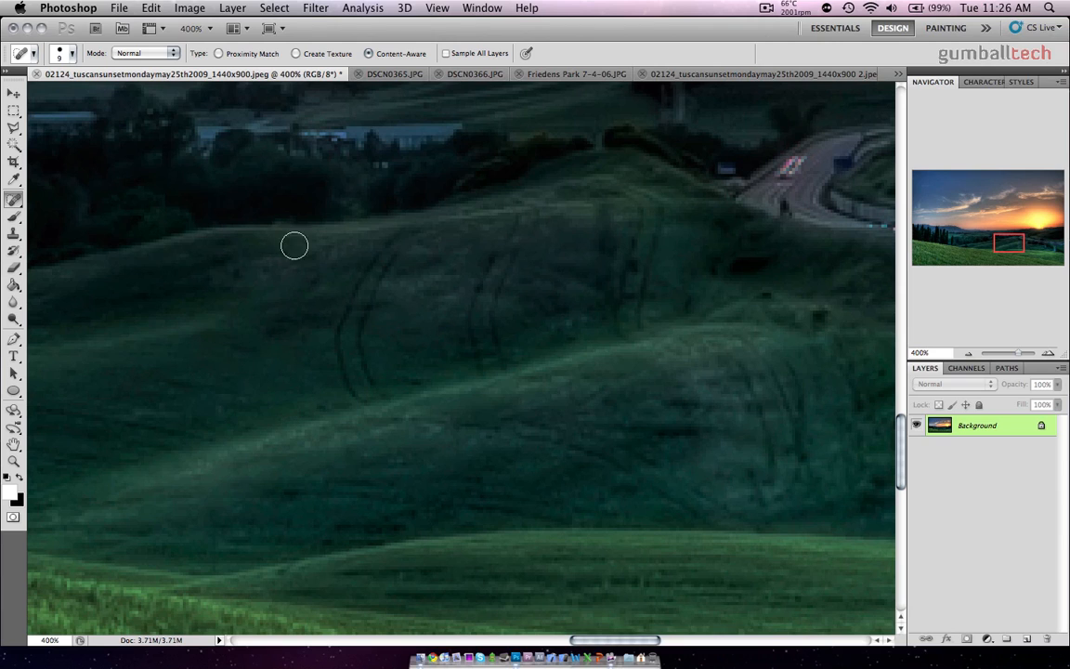
pyautogui.moveTo(160, 350); pyautogui.dragTo(214, 348)
# Heal away the three pairs of tyre tracks running down the middle and right of the far hill.
pyautogui.moveTo(401, 239)
pyautogui.mouseDown()
pyautogui.moveTo(366, 280)
pyautogui.moveTo(348, 338)
pyautogui.moveTo(363, 386)
pyautogui.moveTo(340, 284)
pyautogui.mouseUp()
pyautogui.moveTo(528, 216)
pyautogui.mouseDown()
pyautogui.moveTo(475, 308)
pyautogui.moveTo(484, 361)
pyautogui.moveTo(482, 305)
pyautogui.mouseUp()
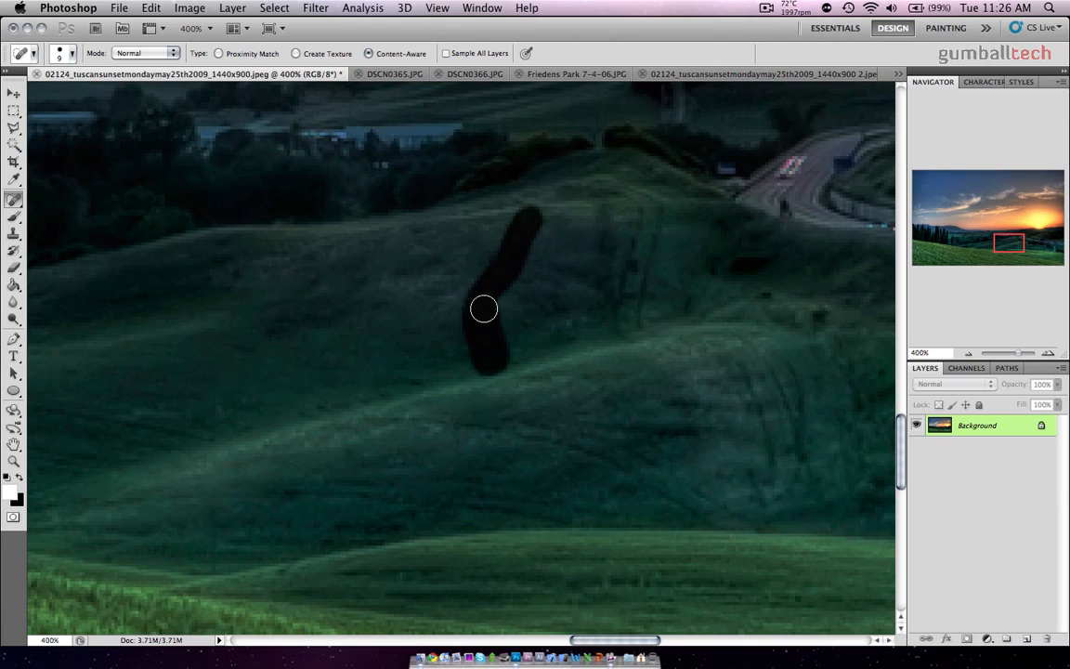
pyautogui.moveTo(615, 185)
pyautogui.mouseDown()
pyautogui.moveTo(648, 217)
pyautogui.moveTo(629, 317)
pyautogui.mouseUp()
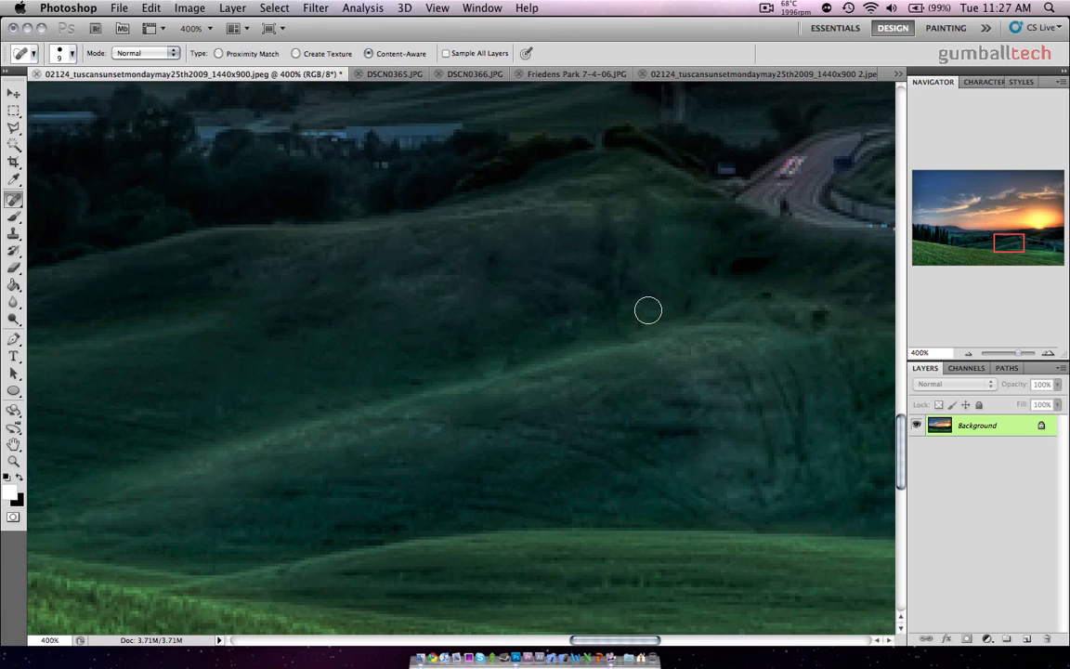
# Heal the curved tracks and long dark streaks on the right slope of the nearer hill.
pyautogui.moveTo(744, 359)
pyautogui.mouseDown()
pyautogui.moveTo(770, 439)
pyautogui.moveTo(810, 364)
pyautogui.mouseUp()
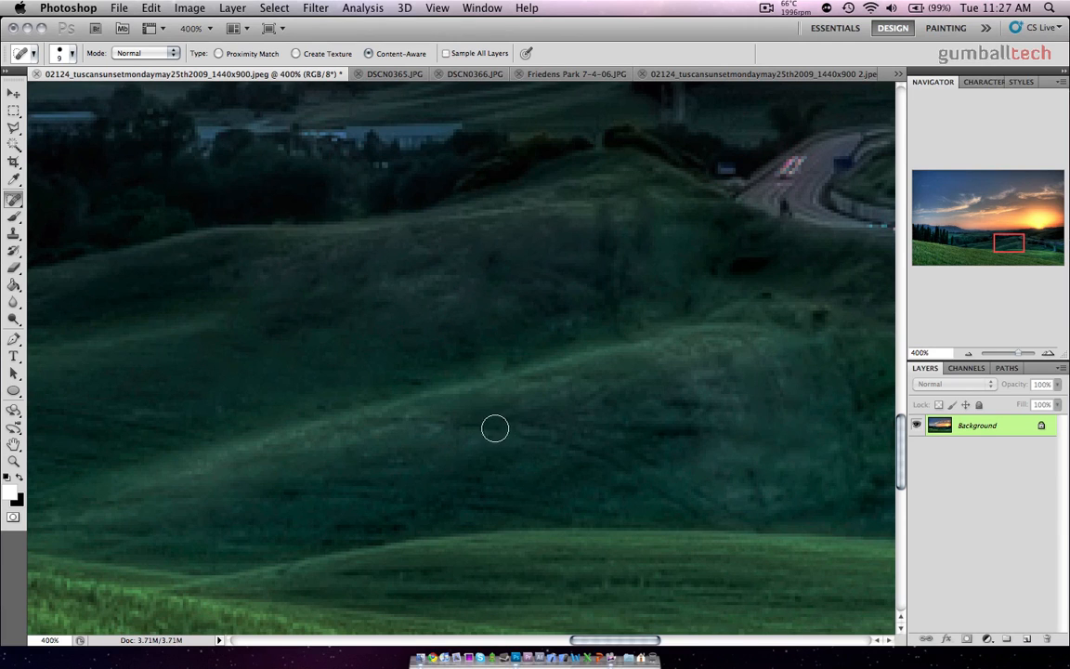
pyautogui.moveTo(472, 428)
pyautogui.mouseDown()
pyautogui.moveTo(558, 432)
pyautogui.moveTo(727, 508)
pyautogui.mouseUp()
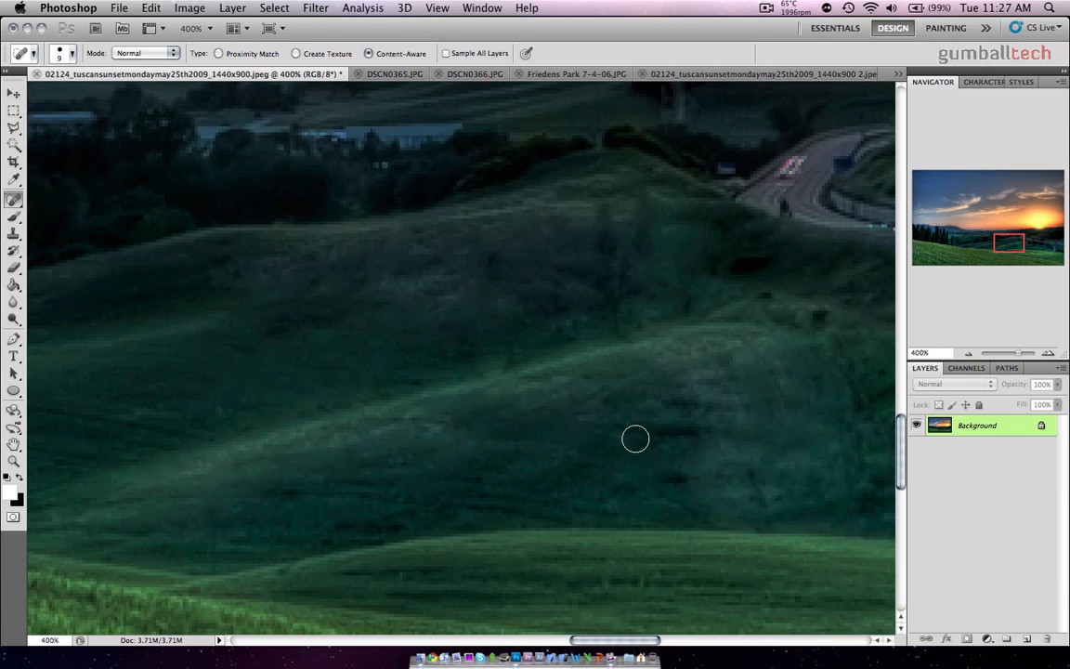
pyautogui.moveTo(469, 448); pyautogui.dragTo(704, 509)
pyautogui.moveTo(739, 449); pyautogui.dragTo(761, 518)
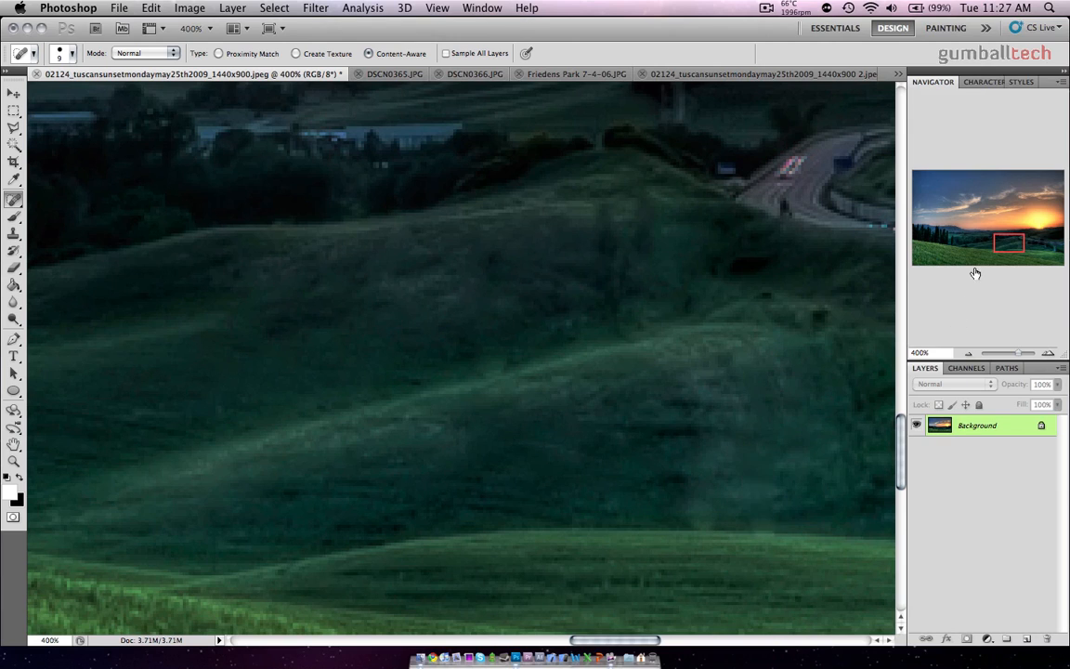
# Heal the faint streaks on the dark hillside further left and the small dark tree beside the tall cypresses.
pyautogui.moveTo(1009, 233); pyautogui.dragTo(988, 232)
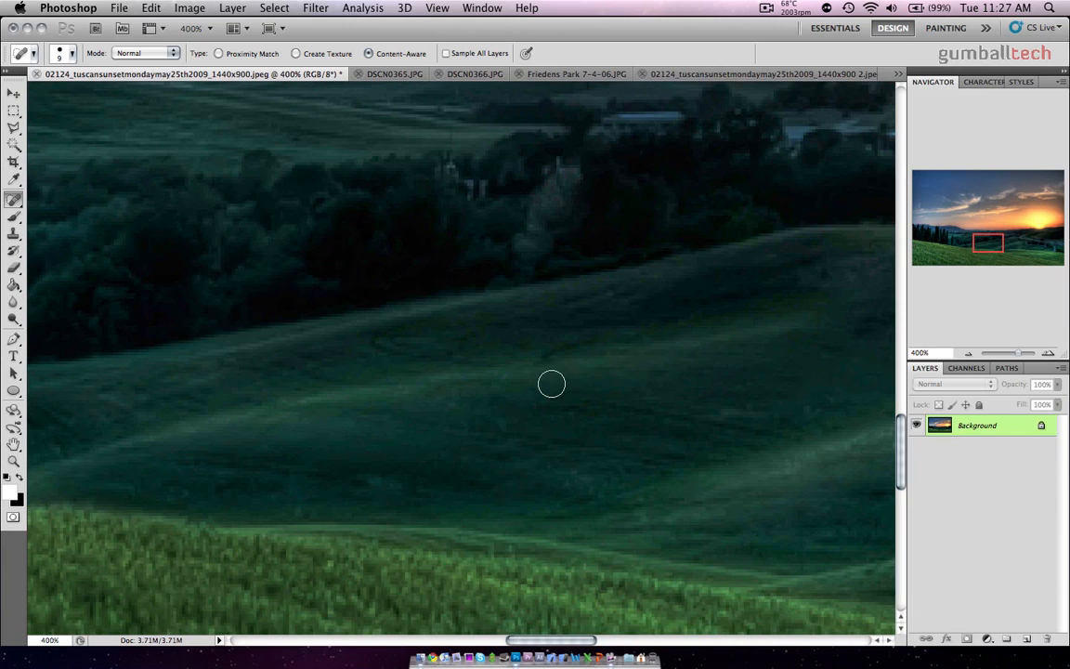
pyautogui.moveTo(548, 409); pyautogui.dragTo(766, 423)
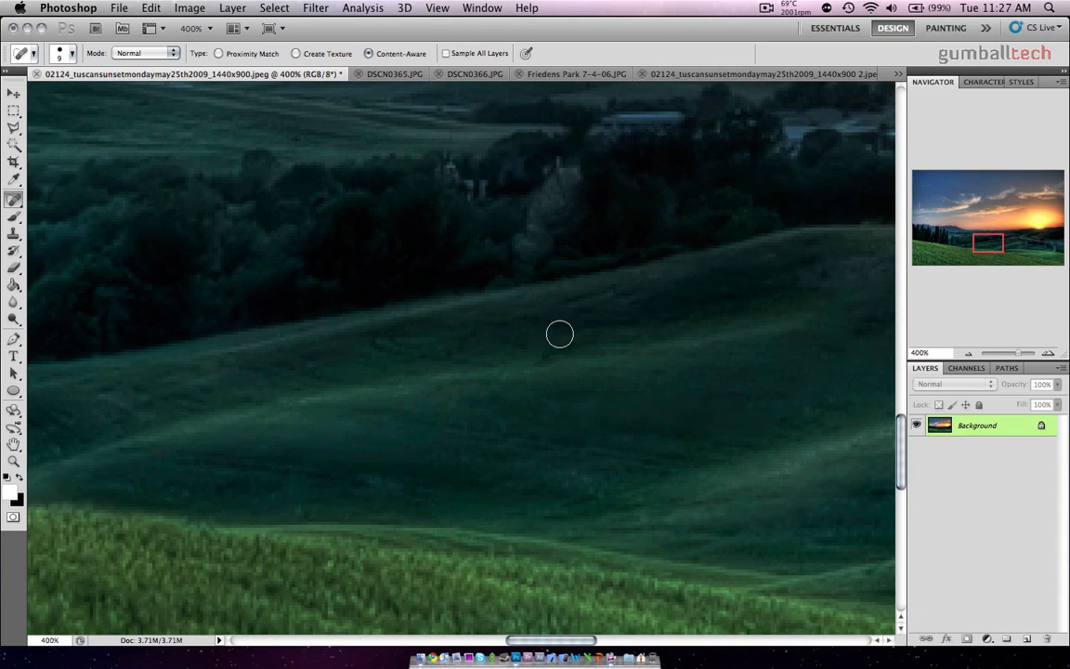
pyautogui.moveTo(984, 243); pyautogui.dragTo(951, 233)
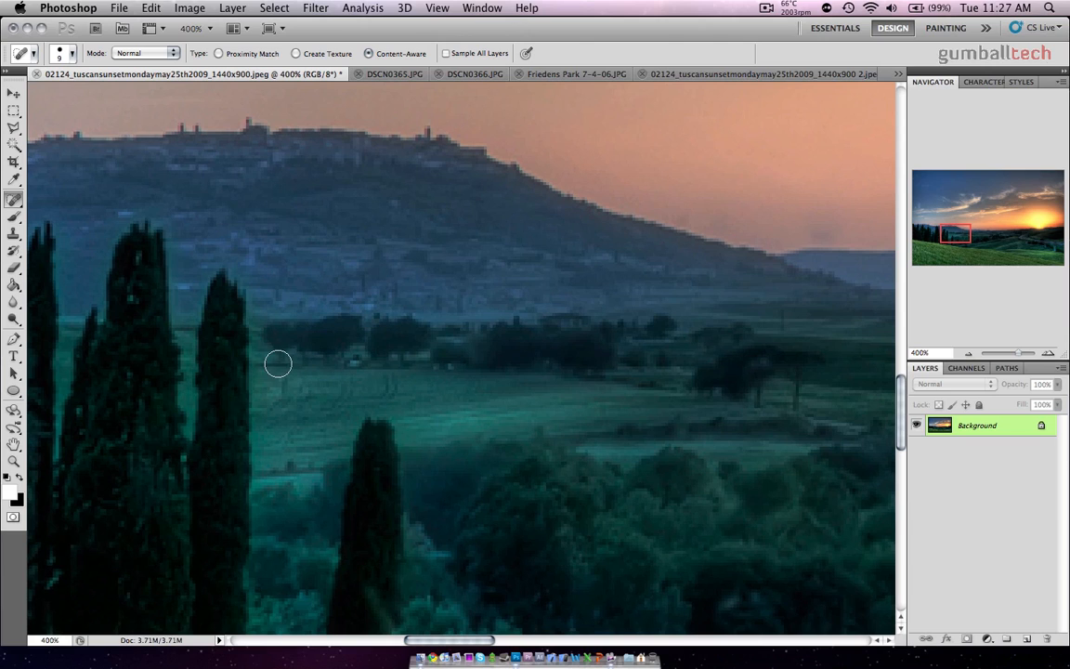
pyautogui.moveTo(277, 362)
pyautogui.mouseDown()
pyautogui.moveTo(289, 255)
pyautogui.moveTo(276, 312)
pyautogui.mouseUp()
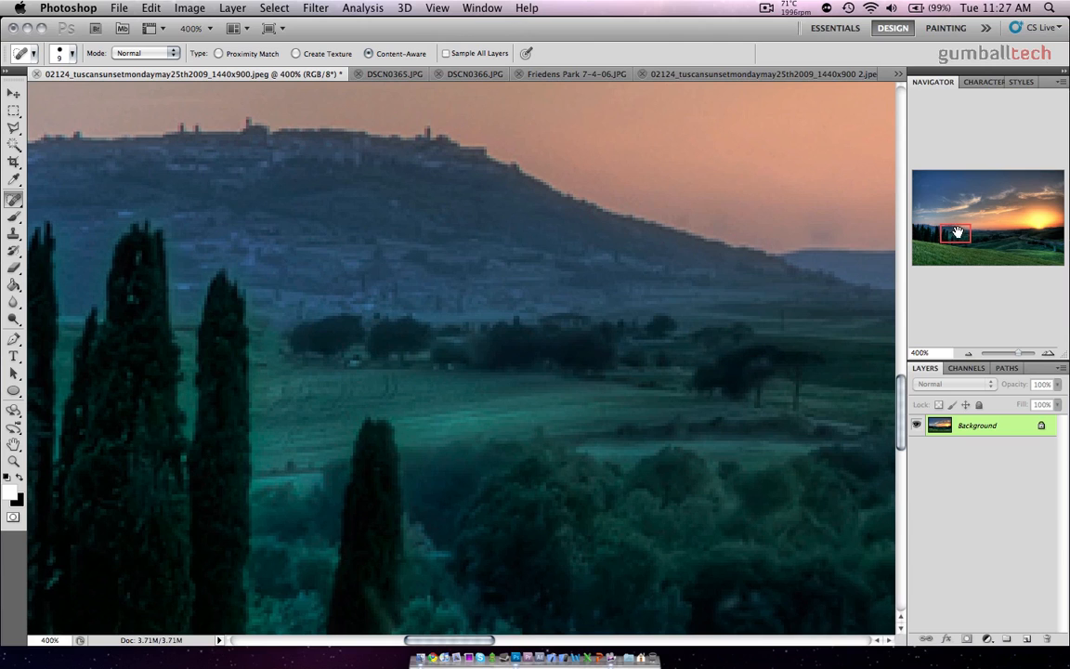
# Heal away the faint wisps and the curled cloud in the blue sky at the photo's left side, above the long cloud band.
pyautogui.moveTo(957, 233); pyautogui.dragTo(916, 201)
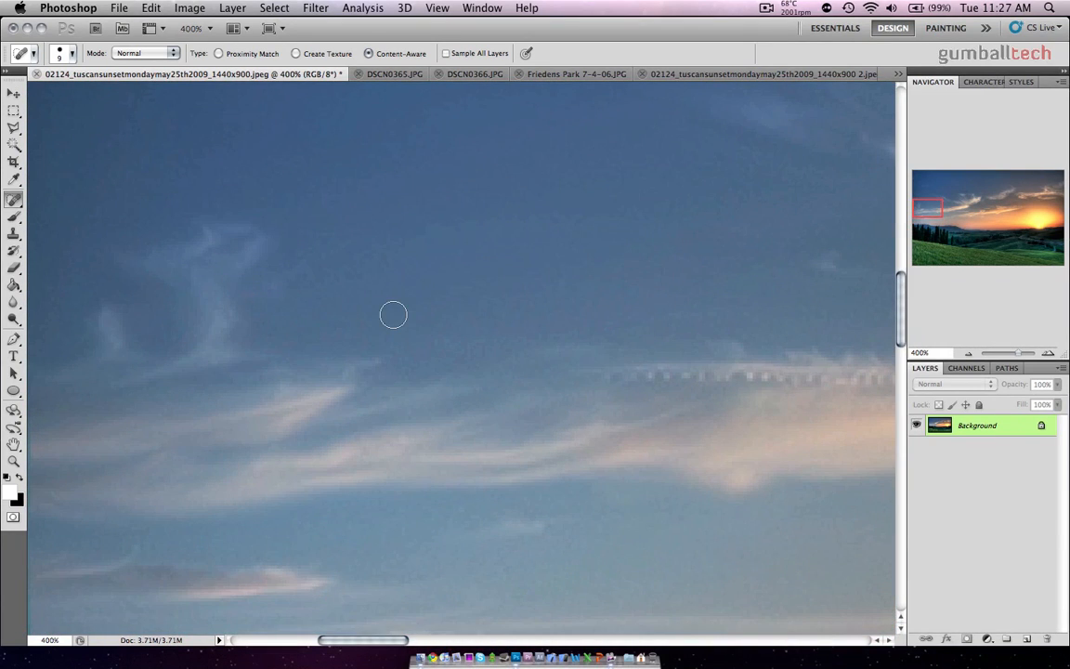
pyautogui.moveTo(845, 268)
pyautogui.mouseDown()
pyautogui.moveTo(807, 261)
pyautogui.moveTo(841, 263)
pyautogui.mouseUp()
pyautogui.moveTo(482, 540); pyautogui.dragTo(562, 520)
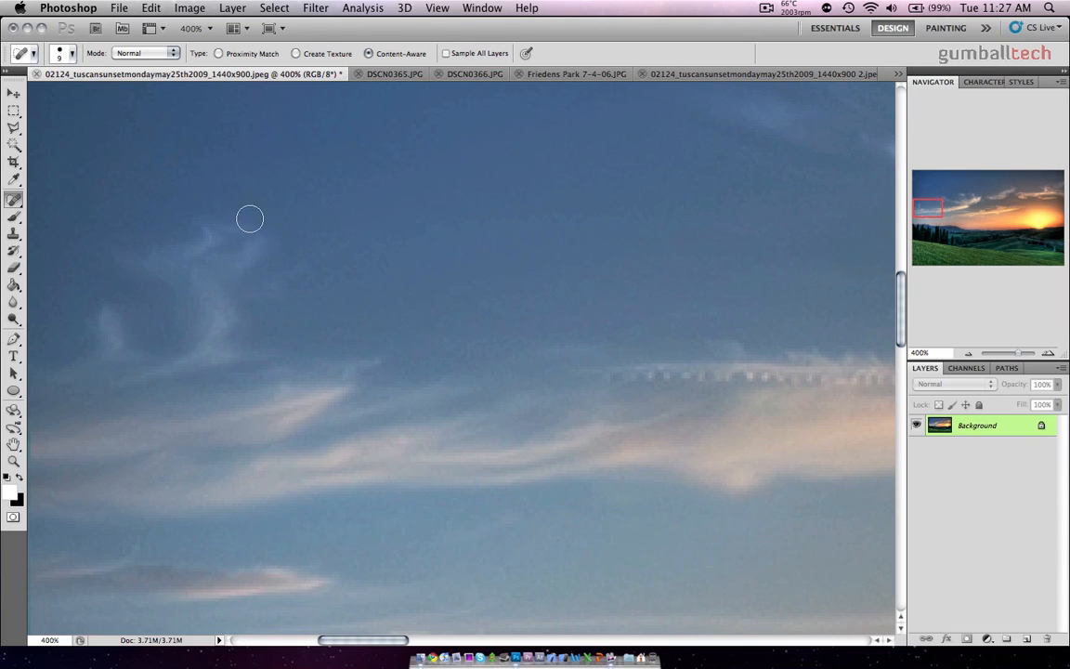
pyautogui.moveTo(250, 219)
pyautogui.mouseDown()
pyautogui.moveTo(177, 231)
pyautogui.moveTo(127, 266)
pyautogui.moveTo(258, 269)
pyautogui.moveTo(253, 237)
pyautogui.moveTo(177, 243)
pyautogui.moveTo(174, 253)
pyautogui.moveTo(259, 248)
pyautogui.mouseUp()
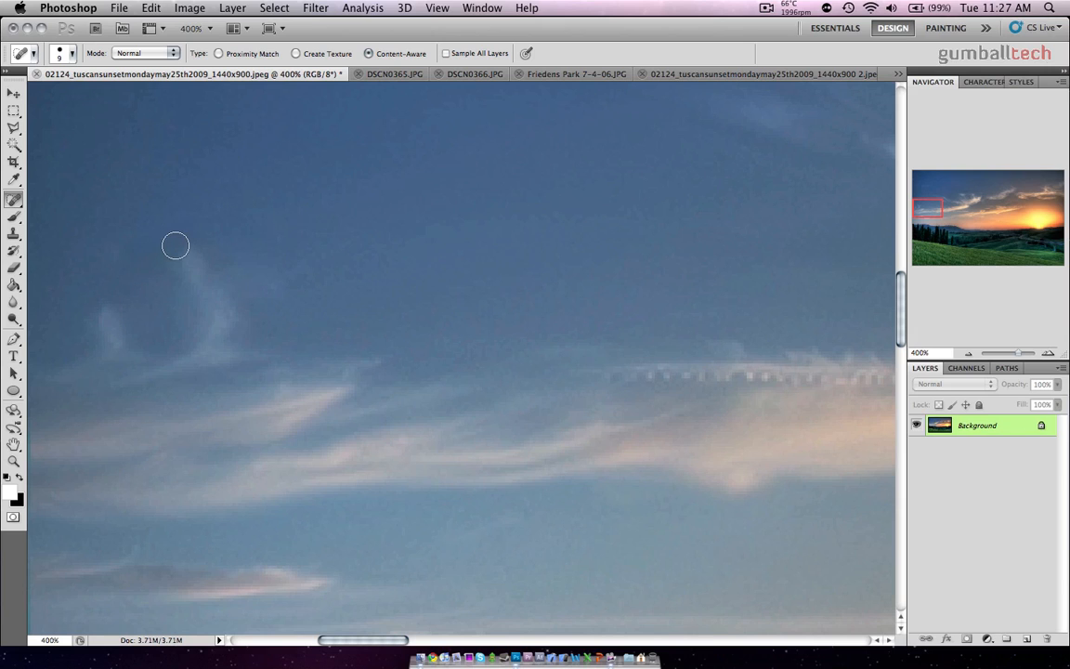
pyautogui.moveTo(175, 245)
pyautogui.mouseDown()
pyautogui.moveTo(256, 312)
pyautogui.moveTo(269, 278)
pyautogui.moveTo(193, 260)
pyautogui.moveTo(266, 295)
pyautogui.moveTo(226, 295)
pyautogui.moveTo(189, 247)
pyautogui.mouseUp()
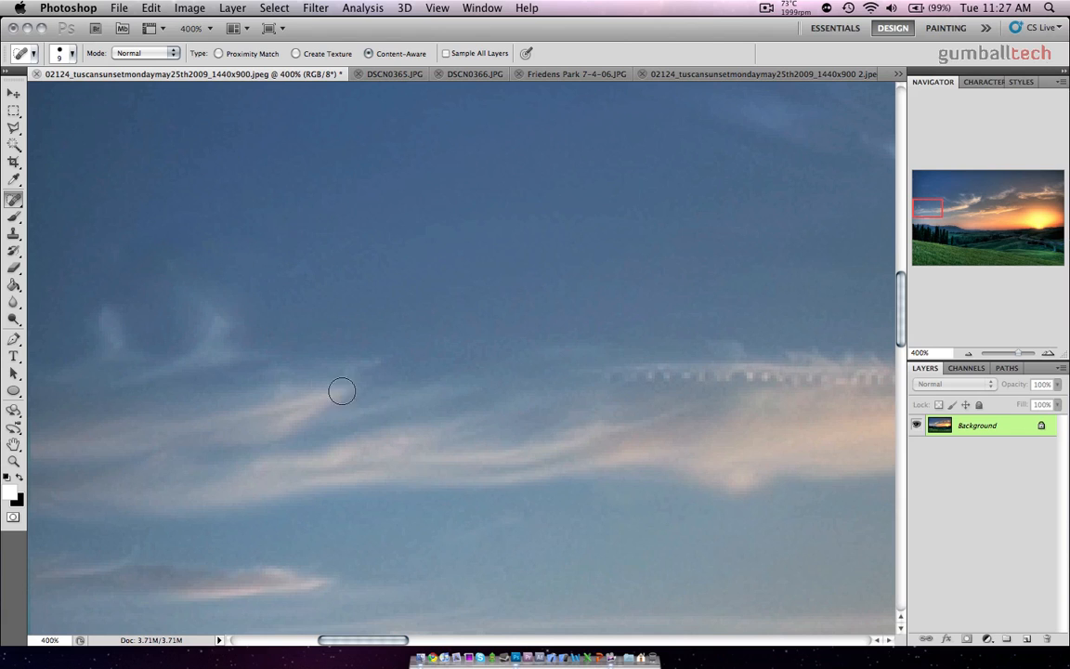
pyautogui.moveTo(102, 311)
pyautogui.mouseDown()
pyautogui.moveTo(113, 345)
pyautogui.moveTo(239, 337)
pyautogui.moveTo(158, 255)
pyautogui.moveTo(134, 330)
pyautogui.moveTo(170, 289)
pyautogui.moveTo(121, 332)
pyautogui.moveTo(115, 303)
pyautogui.mouseUp()
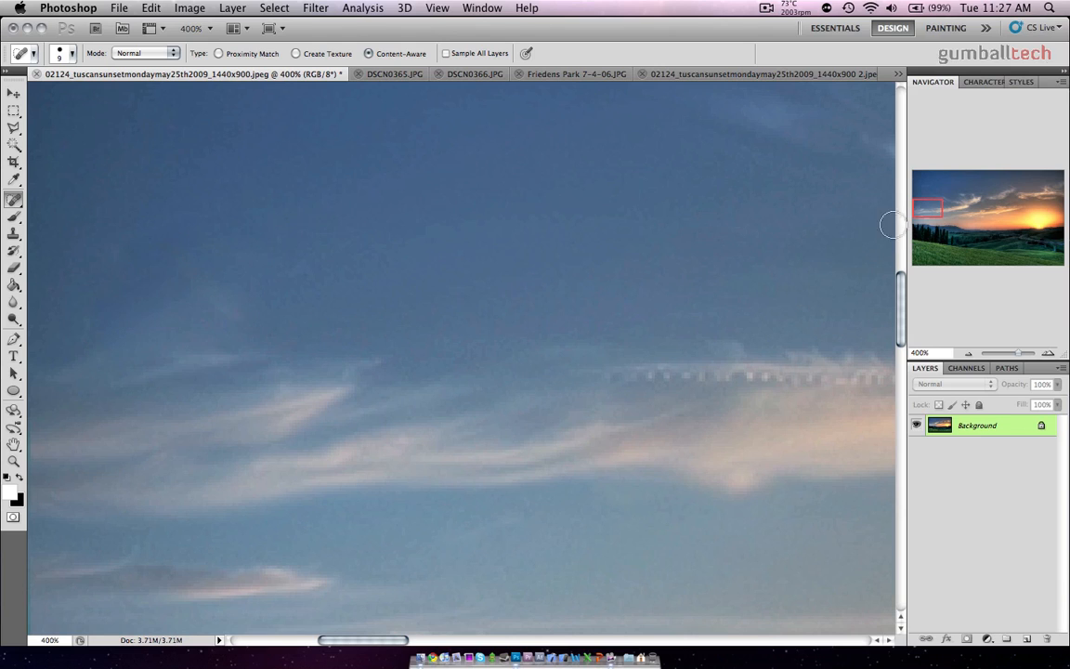
# Heal the small pale cloud and the thin horizontal streaks in the sky above the distant hills on the left.
pyautogui.moveTo(918, 208); pyautogui.dragTo(918, 216)
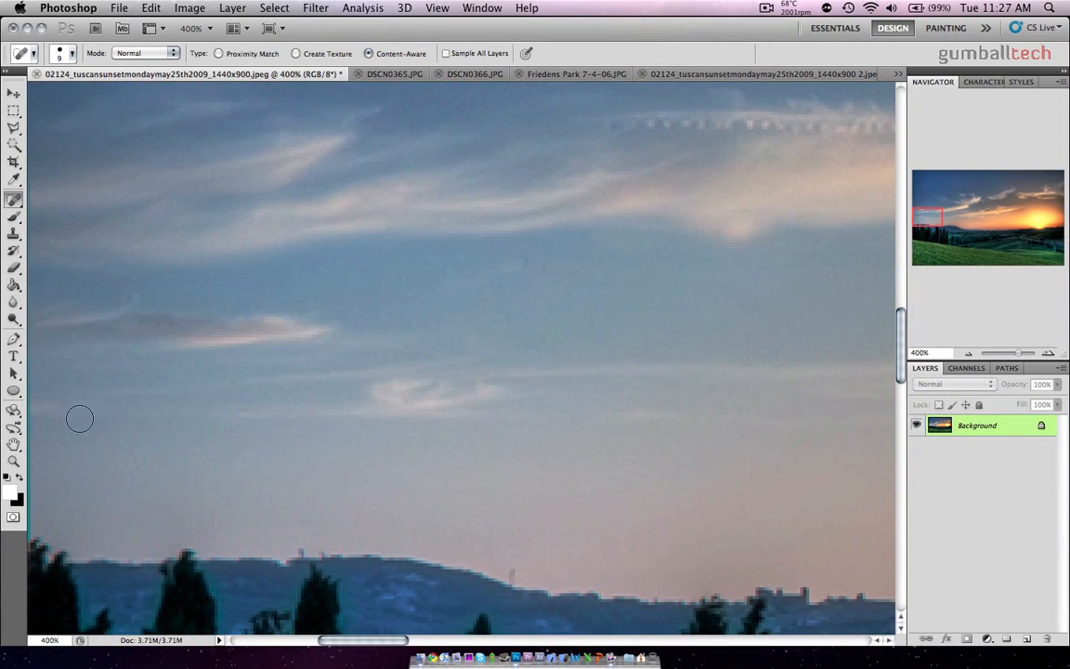
pyautogui.moveTo(372, 387)
pyautogui.mouseDown()
pyautogui.moveTo(459, 404)
pyautogui.moveTo(485, 380)
pyautogui.moveTo(470, 363)
pyautogui.moveTo(375, 379)
pyautogui.moveTo(401, 389)
pyautogui.moveTo(462, 380)
pyautogui.mouseUp()
pyautogui.moveTo(394, 419)
pyautogui.mouseDown()
pyautogui.moveTo(376, 415)
pyautogui.moveTo(337, 365)
pyautogui.moveTo(325, 372)
pyautogui.moveTo(362, 379)
pyautogui.moveTo(382, 346)
pyautogui.mouseUp()
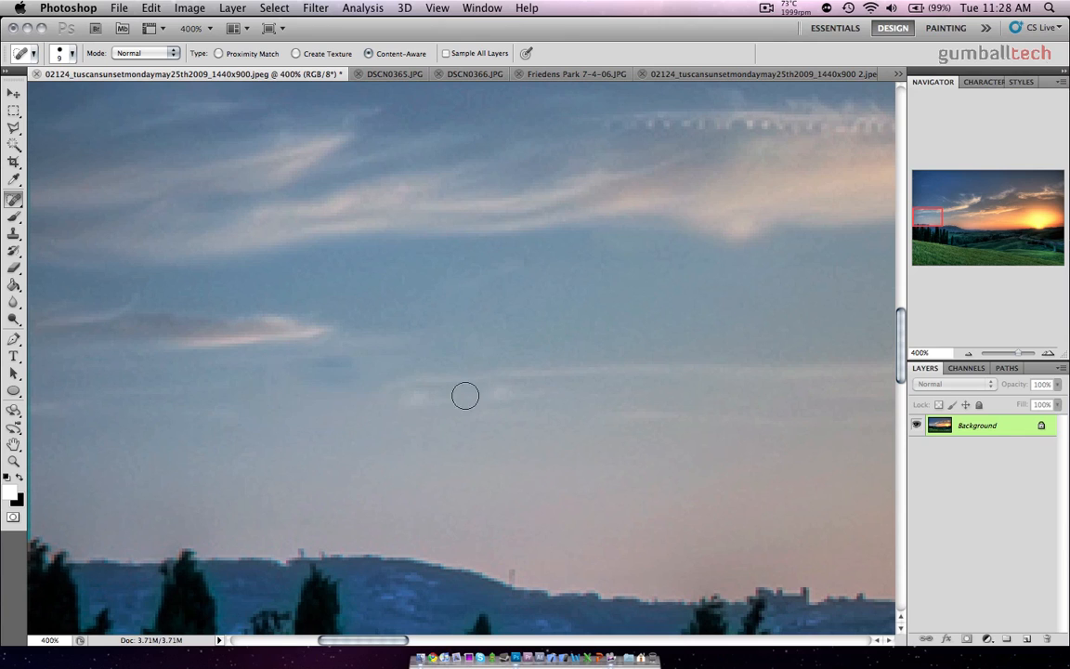
pyautogui.click(579, 406)
pyautogui.moveTo(580, 406); pyautogui.dragTo(790, 409)
pyautogui.moveTo(416, 402); pyautogui.dragTo(548, 399)
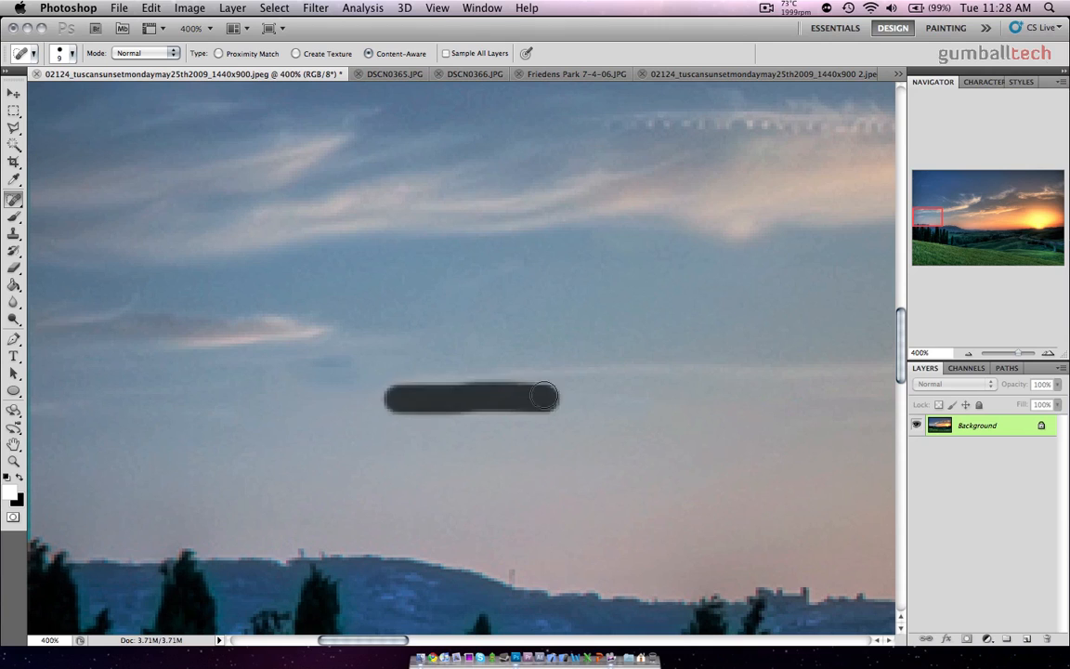
pyautogui.moveTo(386, 384); pyautogui.dragTo(545, 397)
pyautogui.moveTo(363, 369); pyautogui.dragTo(237, 370)
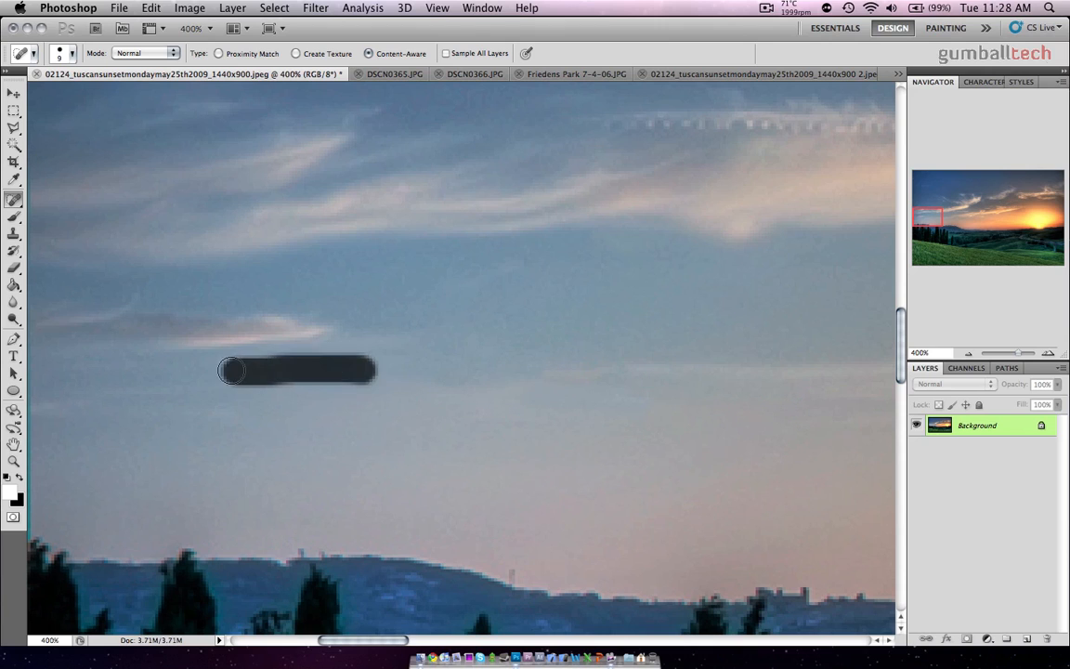
pyautogui.moveTo(112, 393); pyautogui.dragTo(71, 395)
# Heal the elongated pink-grey cloud and its remaining smudges below the main cloud band at the photo's left edge.
pyautogui.moveTo(313, 329)
pyautogui.mouseDown()
pyautogui.moveTo(186, 343)
pyautogui.moveTo(32, 330)
pyautogui.mouseUp()
pyautogui.moveTo(301, 321); pyautogui.dragTo(38, 322)
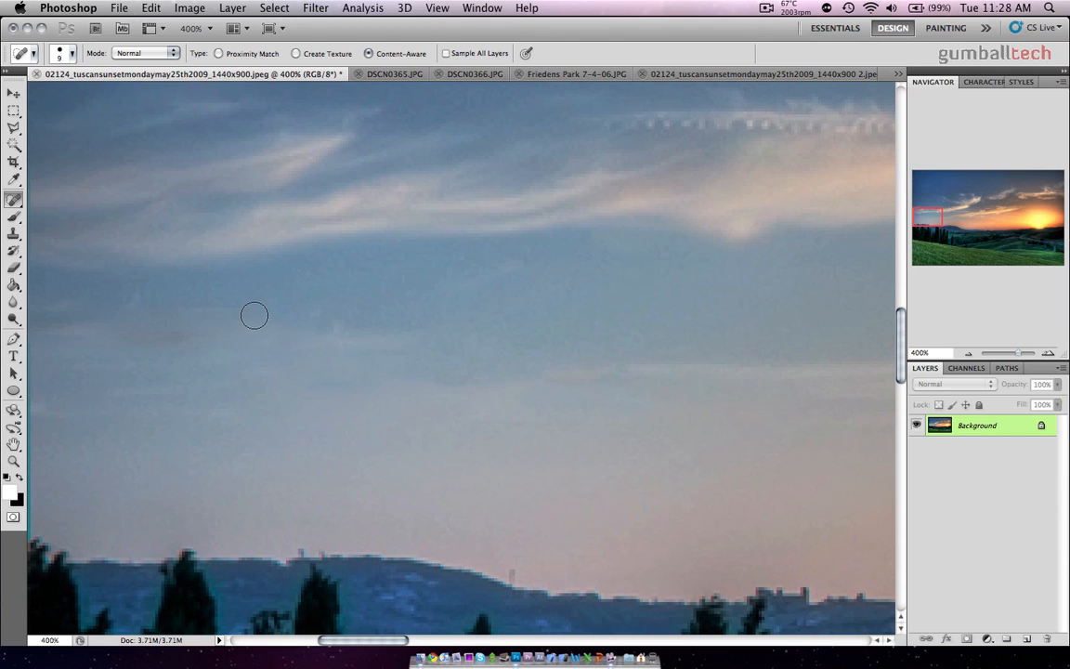
pyautogui.moveTo(216, 311); pyautogui.dragTo(37, 307)
pyautogui.moveTo(399, 318); pyautogui.dragTo(42, 316)
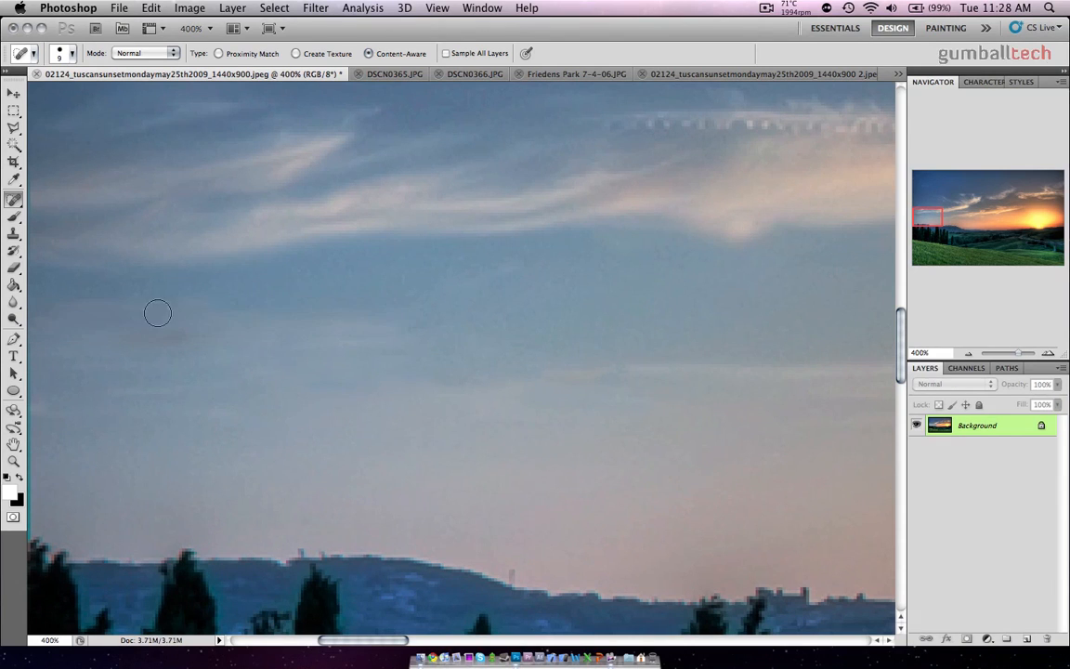
pyautogui.moveTo(227, 304); pyautogui.dragTo(75, 293)
pyautogui.moveTo(185, 320)
pyautogui.mouseDown()
pyautogui.moveTo(100, 309)
pyautogui.moveTo(107, 335)
pyautogui.moveTo(61, 320)
pyautogui.moveTo(177, 325)
pyautogui.mouseUp()
pyautogui.press('super+minus')
pyautogui.press('super+minus')
pyautogui.press('super+minus')
pyautogui.press('super+minus')
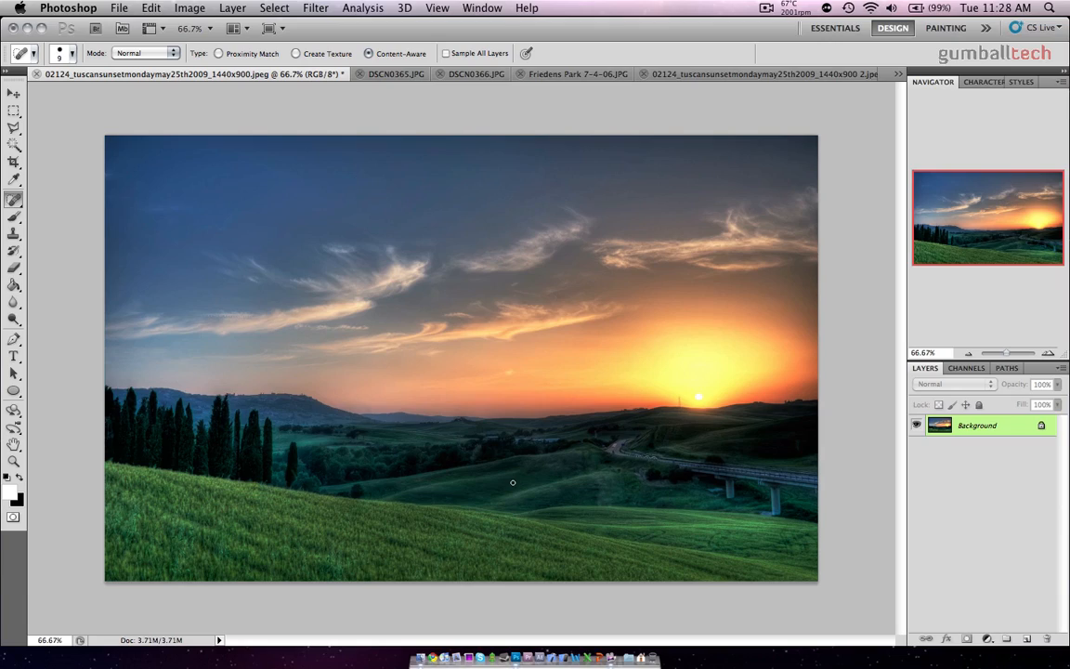
# Heal the dark patches and furrows in the green field below the bridge in the photo's lower right.
pyautogui.press('super+plus')
pyautogui.press('super+plus')
pyautogui.press('super+plus')
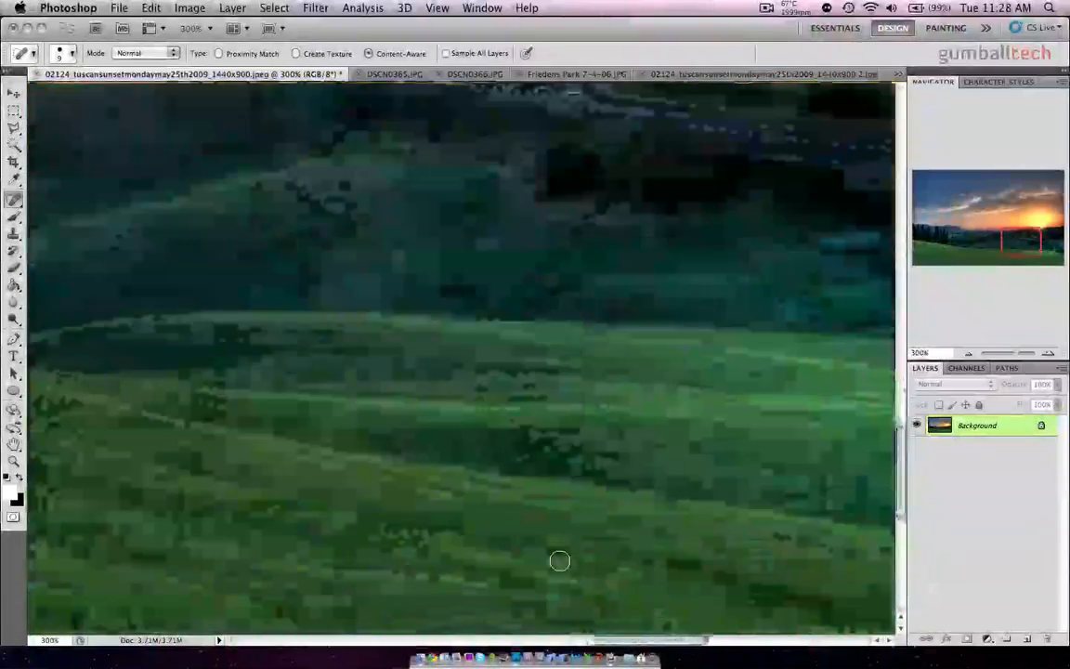
pyautogui.moveTo(501, 445)
pyautogui.mouseDown()
pyautogui.moveTo(576, 414)
pyautogui.moveTo(616, 418)
pyautogui.moveTo(512, 463)
pyautogui.mouseUp()
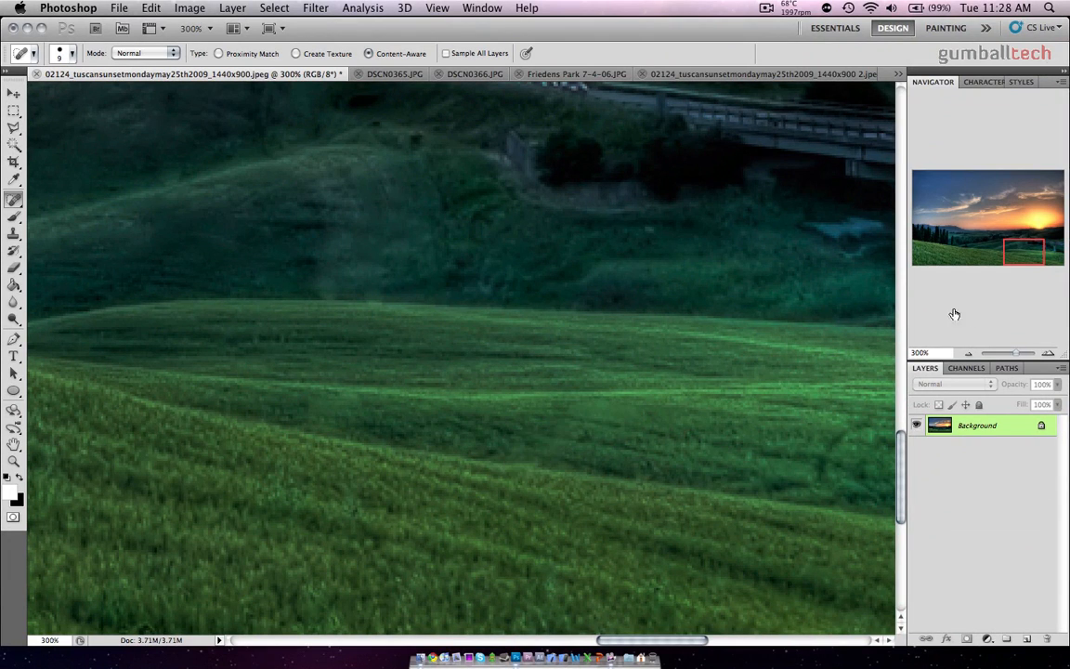
pyautogui.moveTo(1023, 249); pyautogui.dragTo(1058, 251)
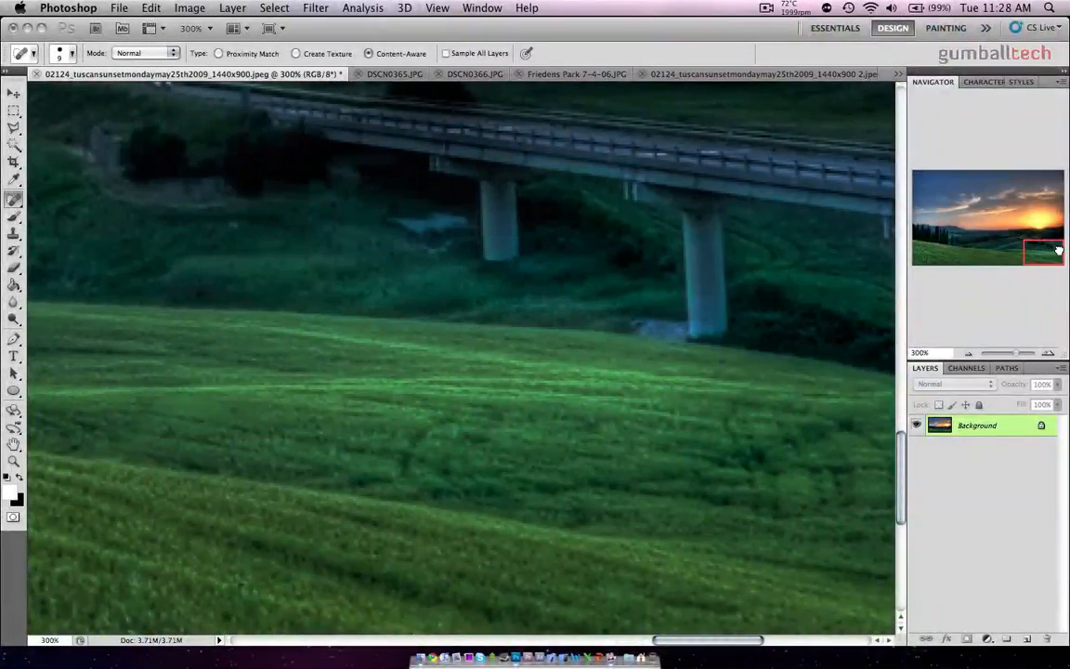
pyautogui.moveTo(763, 289)
pyautogui.mouseDown()
pyautogui.moveTo(766, 246)
pyautogui.moveTo(661, 200)
pyautogui.mouseUp()
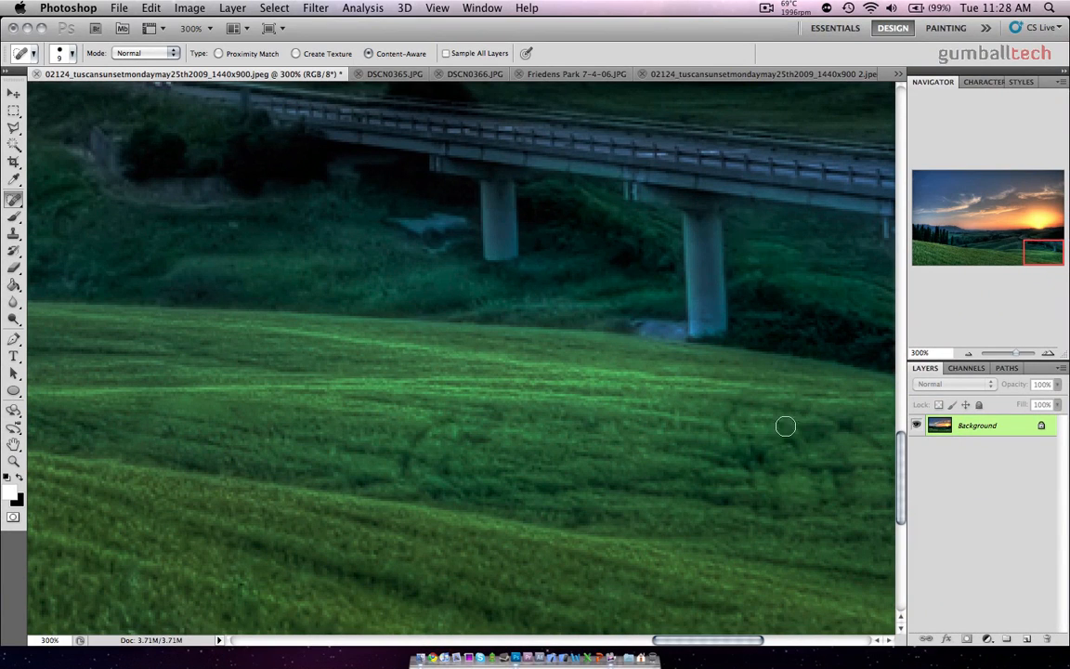
pyautogui.moveTo(731, 413)
pyautogui.mouseDown()
pyautogui.moveTo(732, 467)
pyautogui.moveTo(760, 517)
pyautogui.moveTo(771, 494)
pyautogui.moveTo(743, 409)
pyautogui.moveTo(752, 479)
pyautogui.mouseUp()
pyautogui.moveTo(781, 401)
pyautogui.mouseDown()
pyautogui.moveTo(819, 491)
pyautogui.moveTo(837, 424)
pyautogui.moveTo(882, 476)
pyautogui.mouseUp()
pyautogui.moveTo(805, 426)
pyautogui.mouseDown()
pyautogui.moveTo(843, 501)
pyautogui.moveTo(840, 473)
pyautogui.mouseUp()
pyautogui.moveTo(457, 427)
pyautogui.mouseDown()
pyautogui.moveTo(405, 461)
pyautogui.moveTo(528, 494)
pyautogui.moveTo(707, 409)
pyautogui.mouseUp()
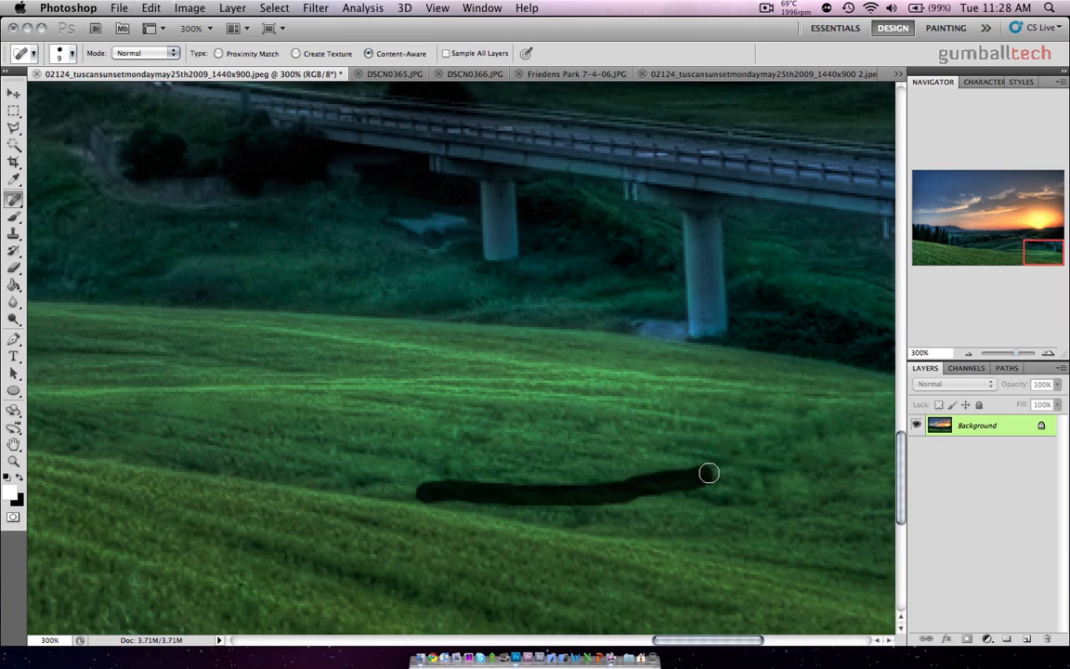
pyautogui.moveTo(609, 484); pyautogui.dragTo(711, 504)
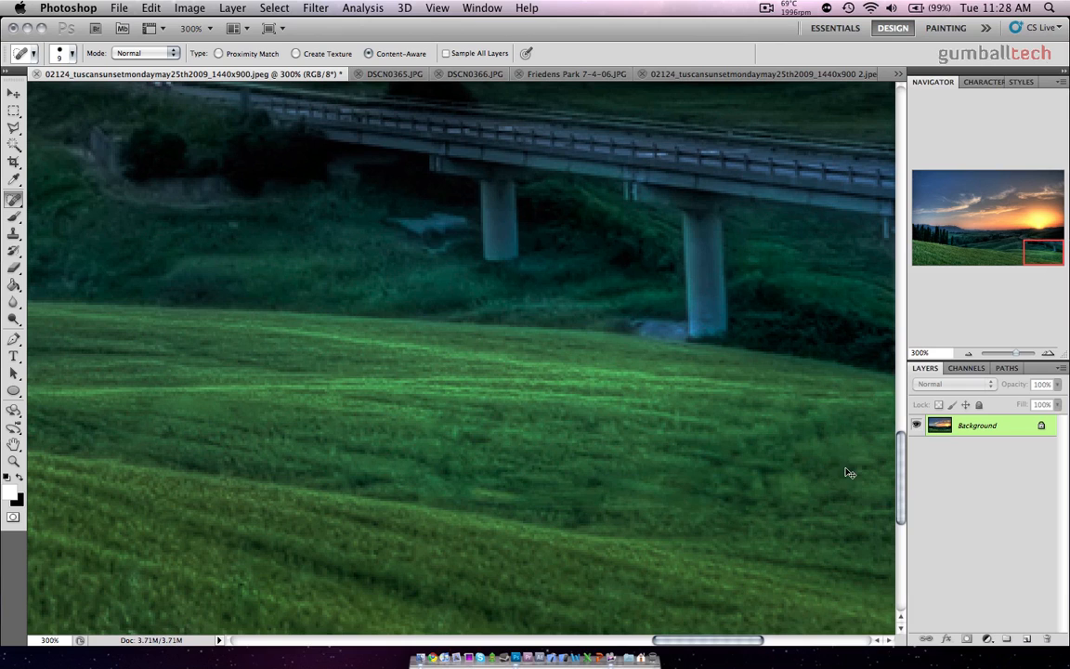
pyautogui.press('super+0')
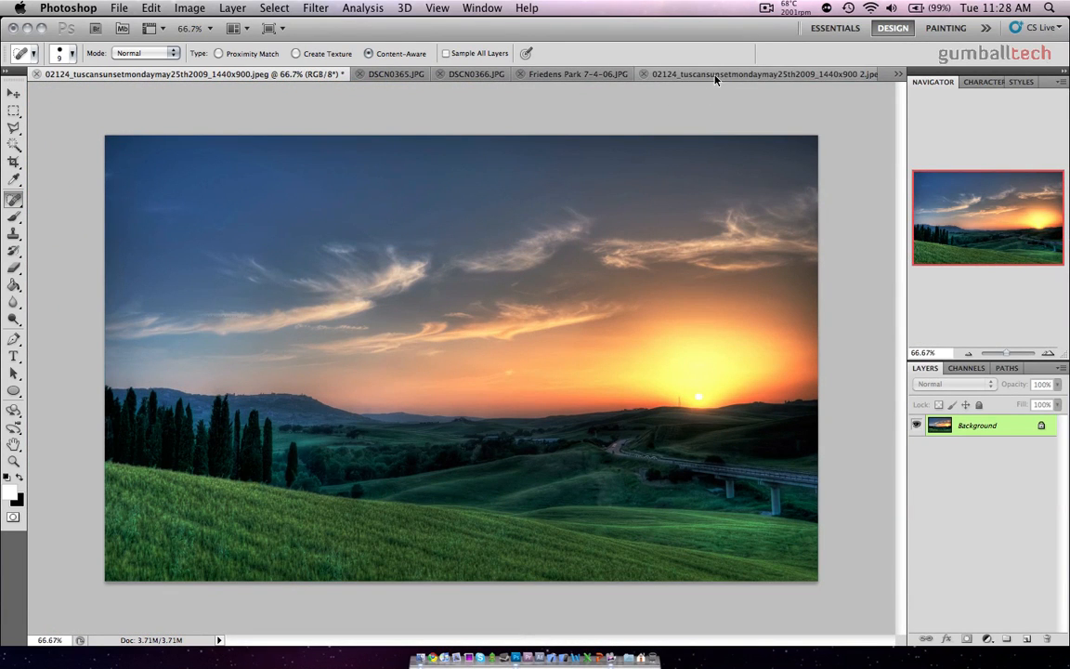
# Float the duplicate sunset photo over the retouched one to compare them, and close the duplicate.
pyautogui.moveTo(716, 74); pyautogui.dragTo(702, 221)
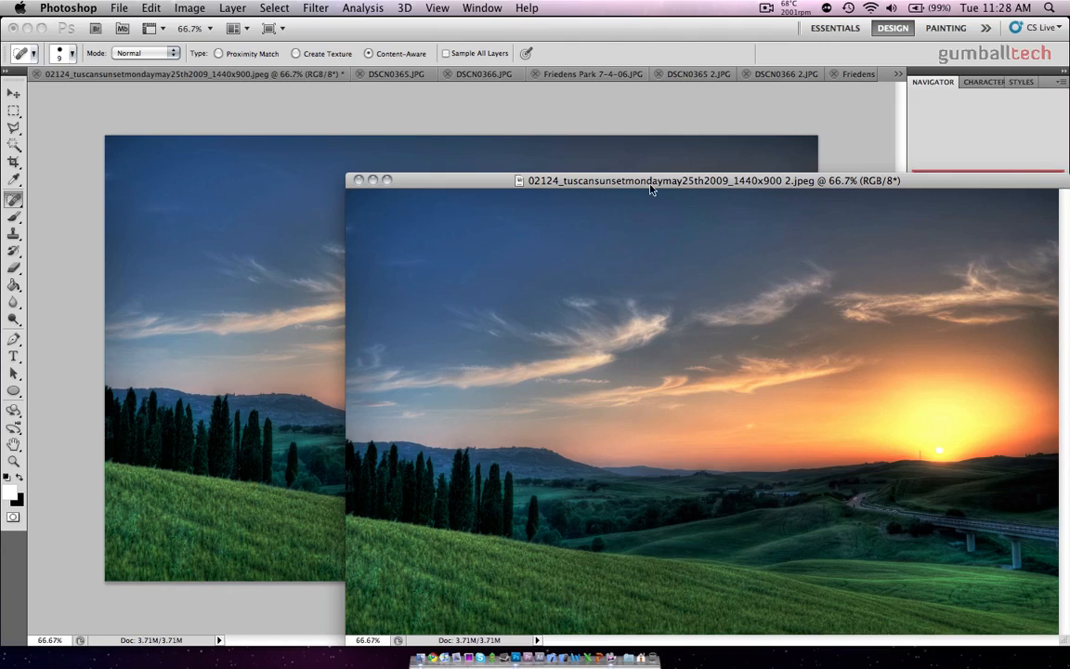
pyautogui.moveTo(651, 189); pyautogui.dragTo(585, 136)
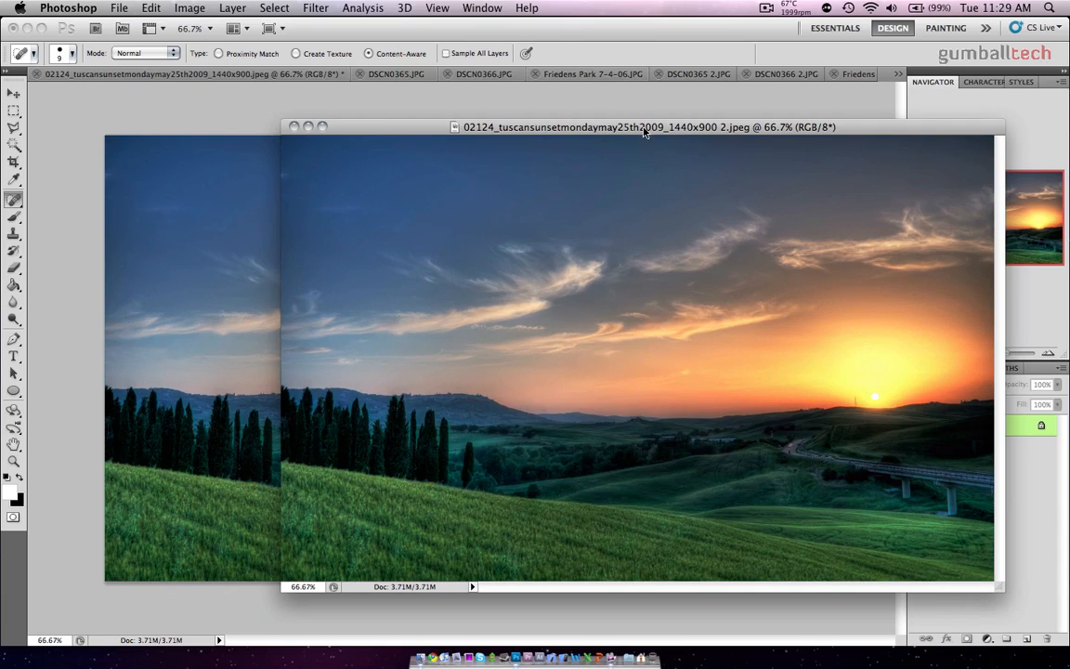
pyautogui.moveTo(643, 131); pyautogui.dragTo(28, 140)
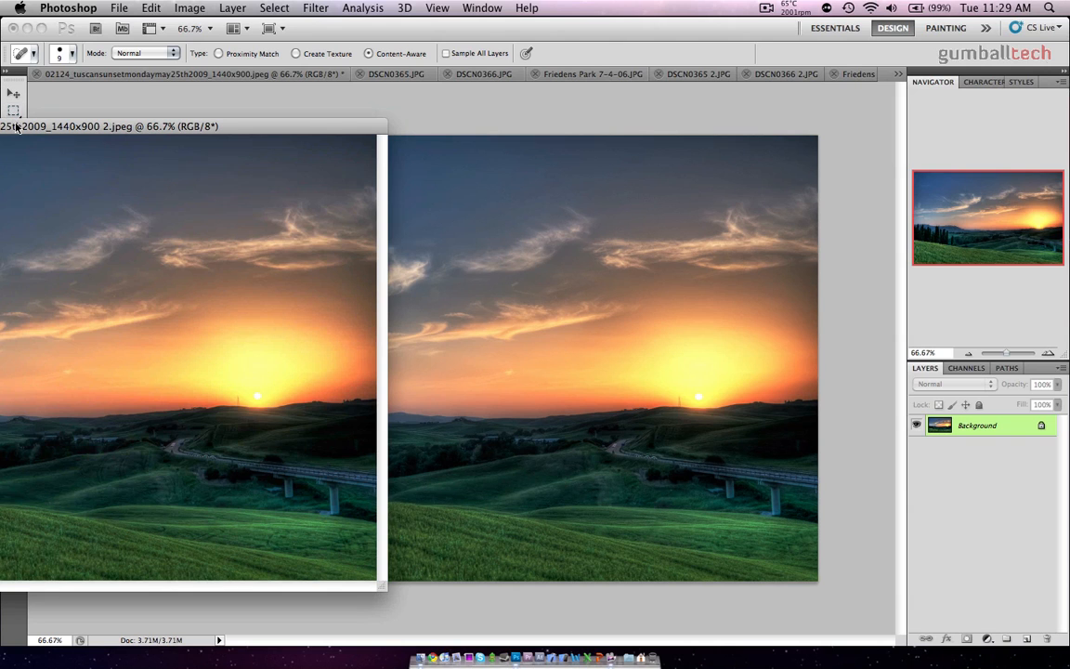
pyautogui.moveTo(10, 127); pyautogui.dragTo(469, 125)
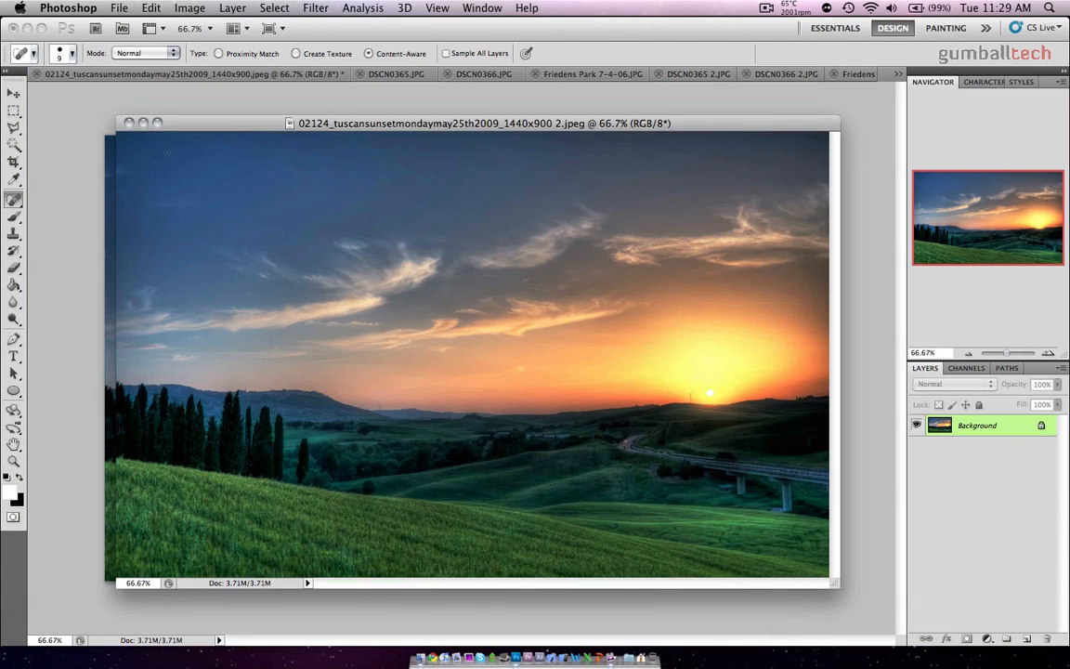
pyautogui.click(130, 123)
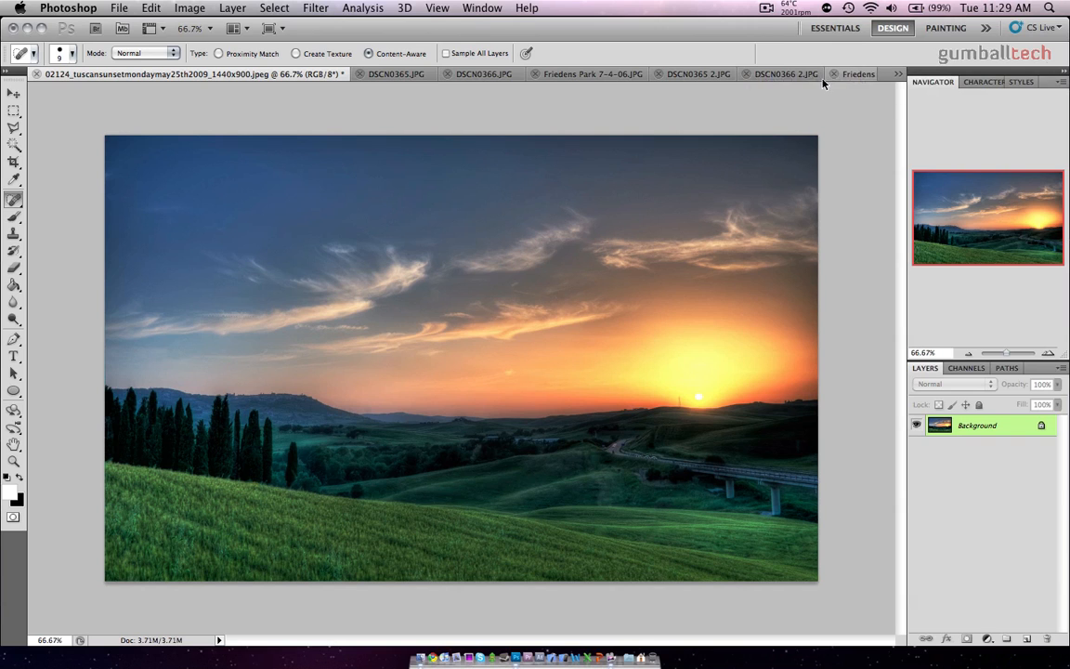
# Close the retouched sunset photo without saving and bring up DSCN0365.JPG.
pyautogui.click(896, 74)
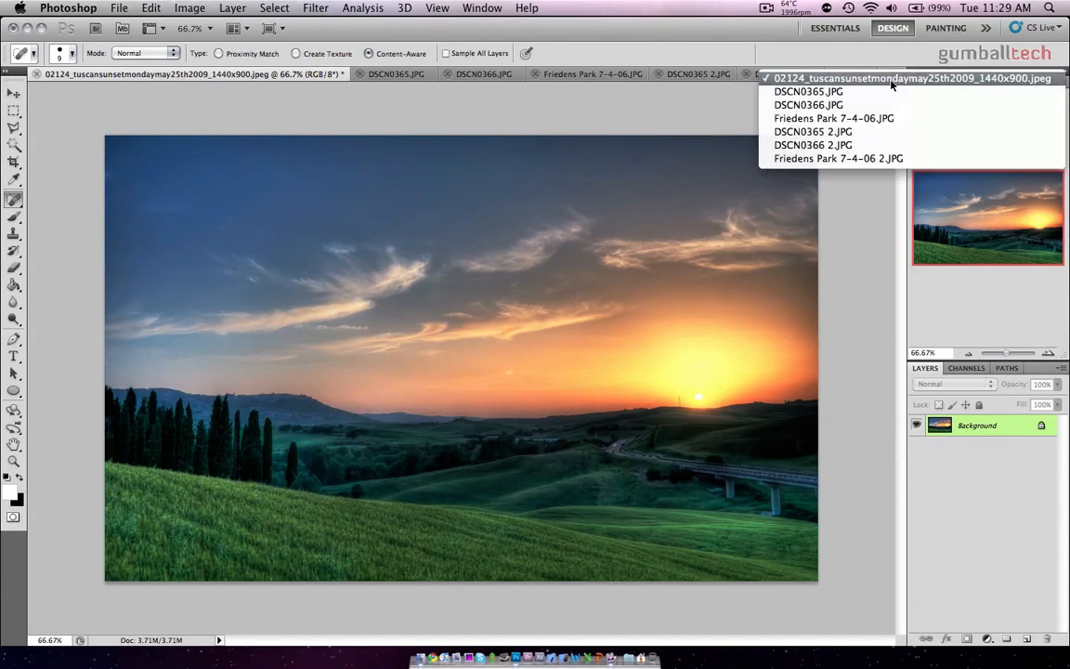
pyautogui.click(852, 214)
pyautogui.press('super+w')
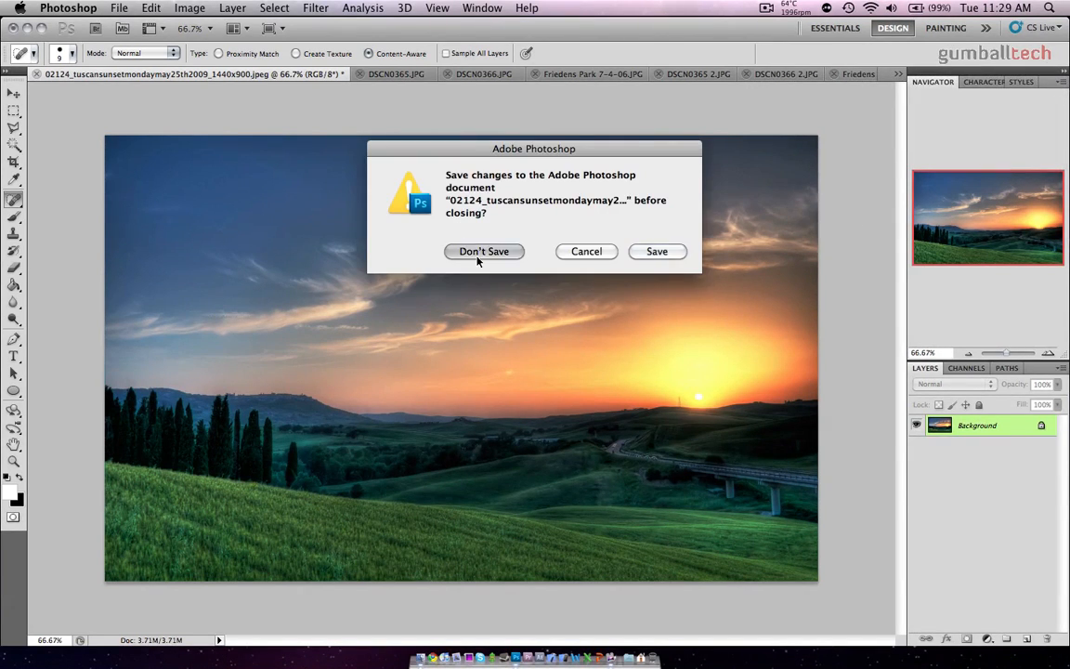
pyautogui.click(481, 259)
pyautogui.hotkey('ctrl', 'Tab')
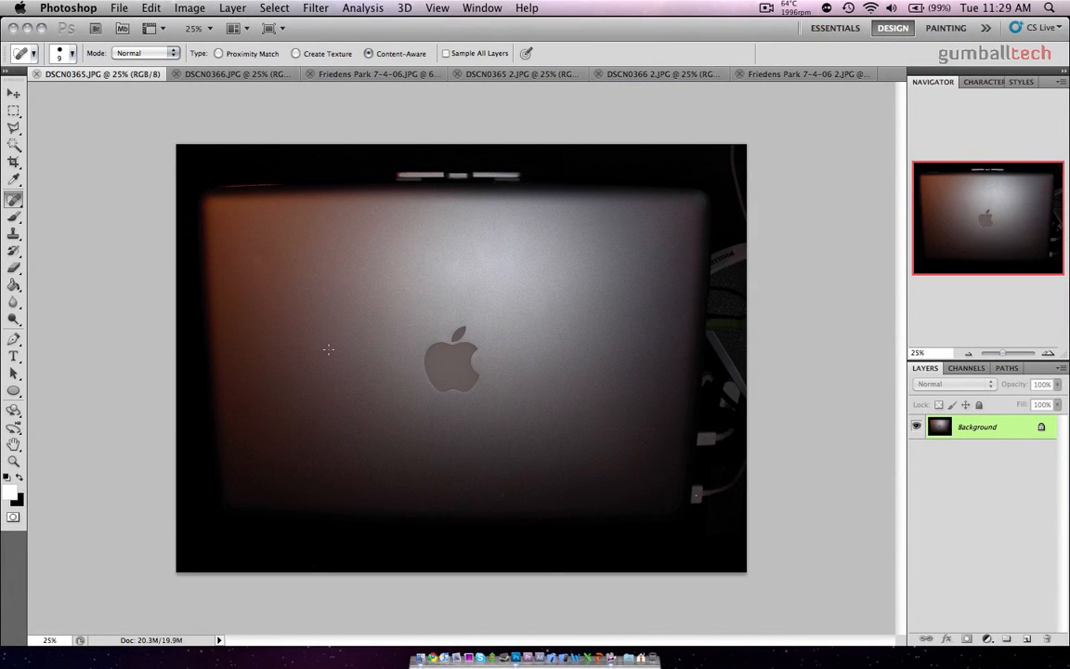
# Set the healing brush size to 45 px and paint out the leaf of the Apple logo on the laptop lid.
pyautogui.press('super+1')
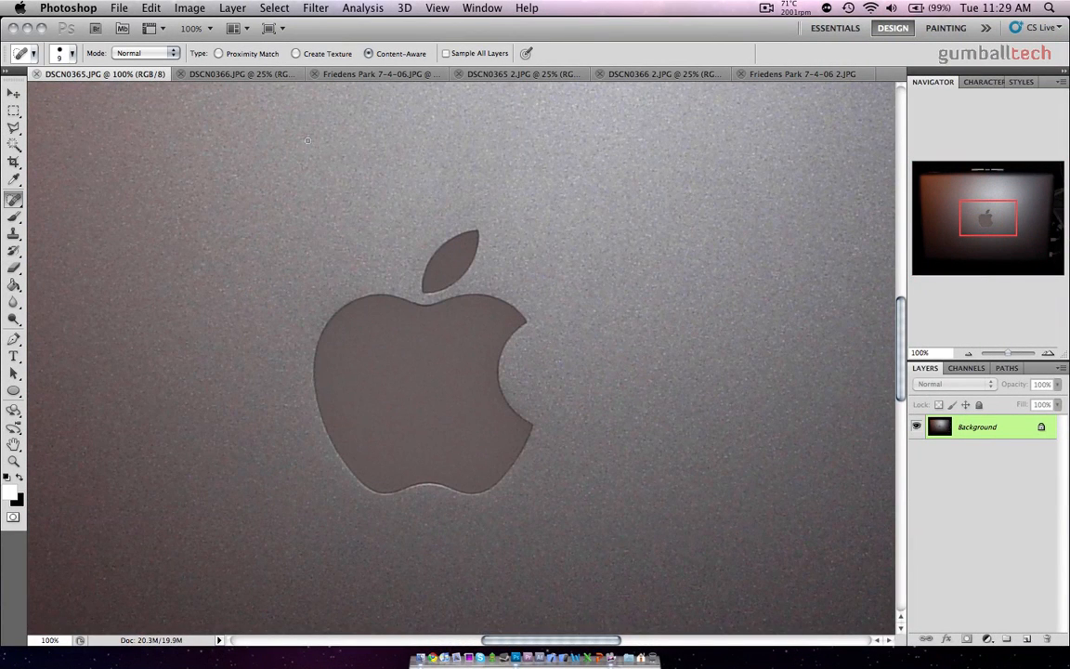
pyautogui.click(74, 55)
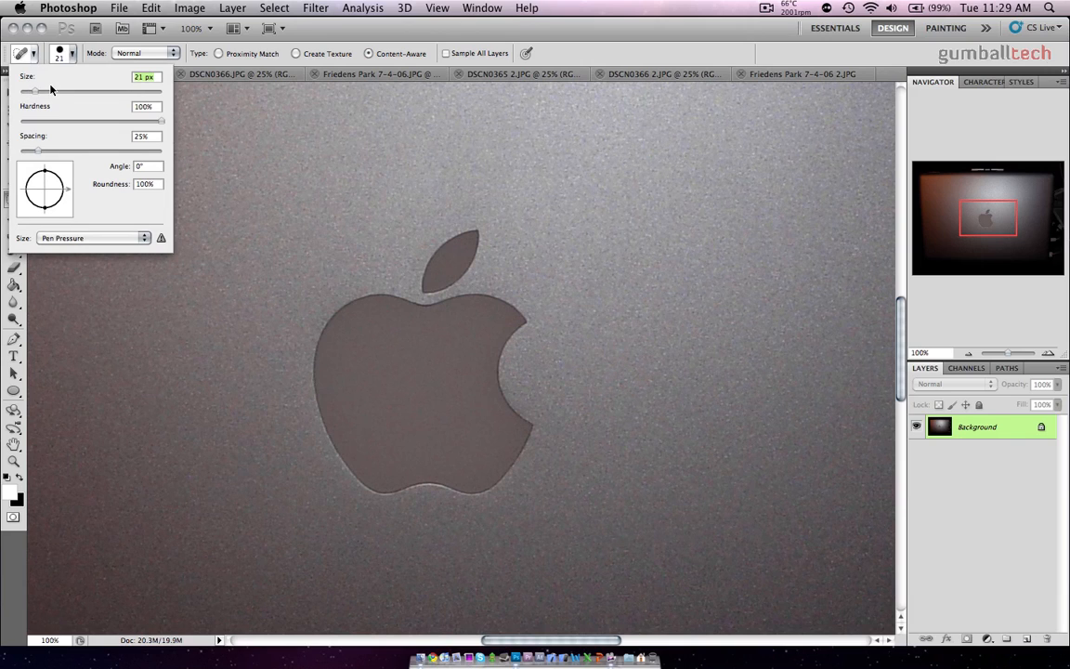
pyautogui.click(51, 90)
pyautogui.click(73, 55)
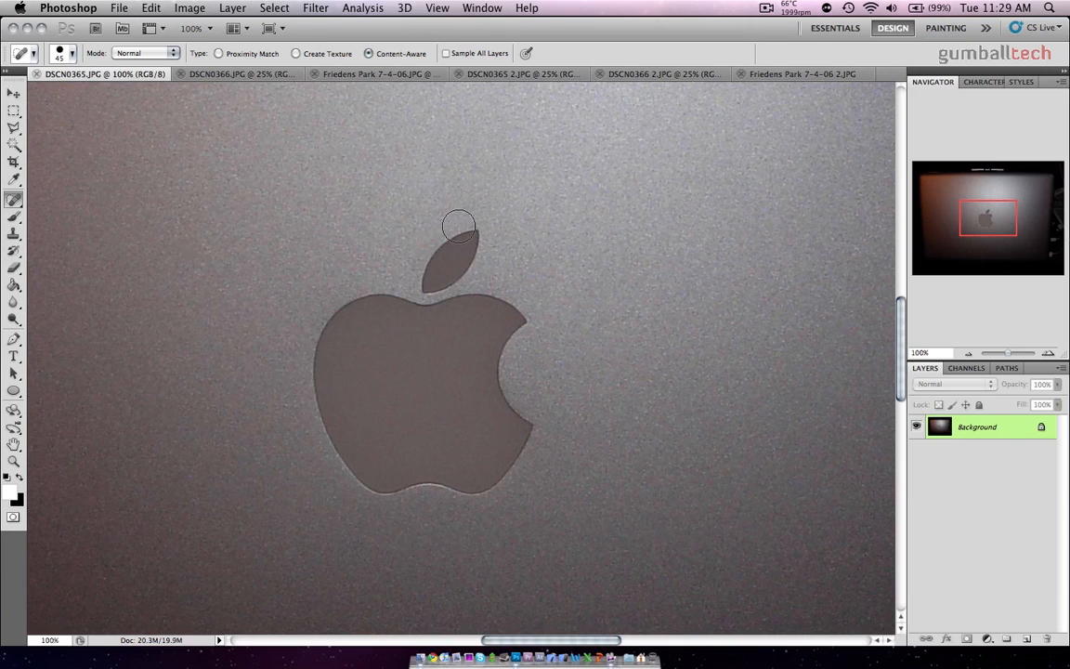
pyautogui.moveTo(471, 232)
pyautogui.mouseDown()
pyautogui.moveTo(434, 246)
pyautogui.moveTo(423, 267)
pyautogui.moveTo(435, 273)
pyautogui.moveTo(450, 275)
pyautogui.moveTo(470, 246)
pyautogui.moveTo(427, 220)
pyautogui.mouseUp()
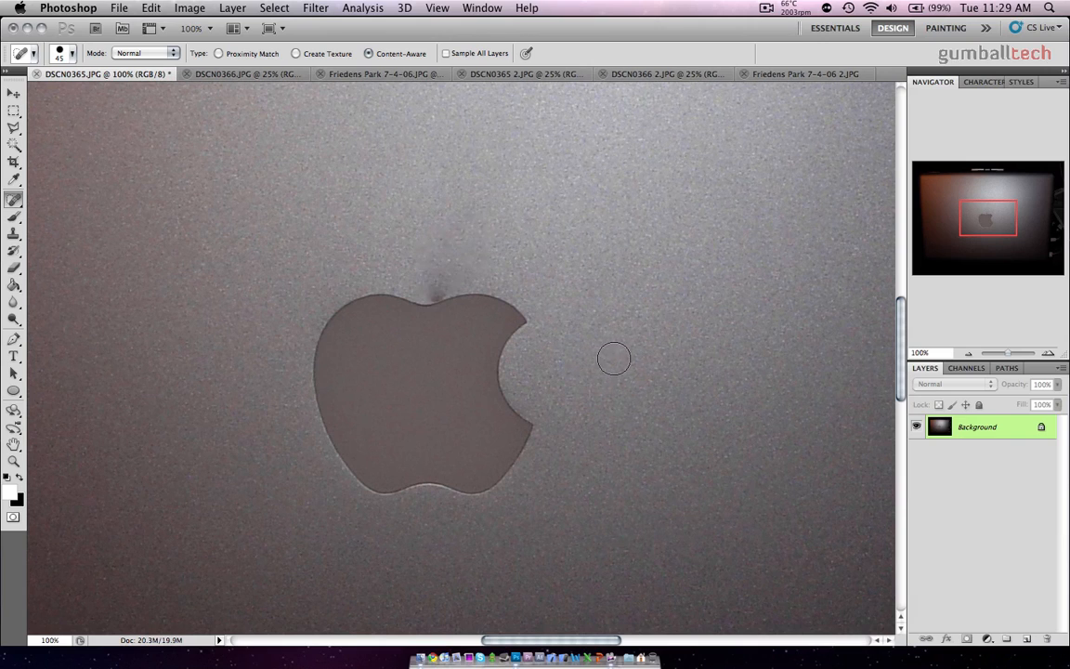
# Heal away the body of the Apple logo and the dark smudges left on the laptop lid.
pyautogui.moveTo(511, 311)
pyautogui.mouseDown()
pyautogui.moveTo(446, 291)
pyautogui.moveTo(378, 298)
pyautogui.moveTo(334, 325)
pyautogui.moveTo(317, 391)
pyautogui.moveTo(366, 487)
pyautogui.moveTo(468, 489)
pyautogui.moveTo(531, 435)
pyautogui.moveTo(514, 408)
pyautogui.moveTo(513, 335)
pyautogui.moveTo(501, 328)
pyautogui.moveTo(395, 319)
pyautogui.moveTo(332, 333)
pyautogui.moveTo(338, 406)
pyautogui.moveTo(362, 462)
pyautogui.moveTo(483, 455)
pyautogui.moveTo(414, 468)
pyautogui.moveTo(504, 431)
pyautogui.moveTo(479, 349)
pyautogui.moveTo(346, 351)
pyautogui.moveTo(382, 457)
pyautogui.moveTo(450, 443)
pyautogui.moveTo(482, 422)
pyautogui.moveTo(451, 366)
pyautogui.moveTo(371, 373)
pyautogui.moveTo(386, 416)
pyautogui.moveTo(419, 432)
pyautogui.moveTo(443, 407)
pyautogui.moveTo(373, 398)
pyautogui.moveTo(423, 423)
pyautogui.moveTo(390, 399)
pyautogui.moveTo(430, 384)
pyautogui.mouseUp()
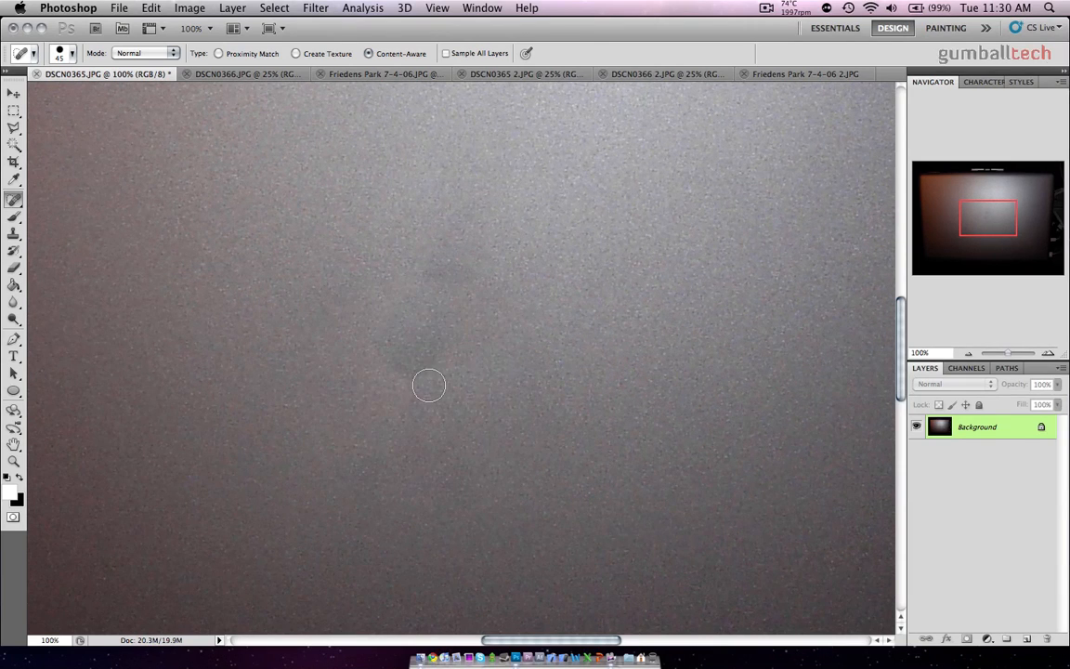
pyautogui.moveTo(469, 269)
pyautogui.mouseDown()
pyautogui.moveTo(407, 271)
pyautogui.moveTo(456, 280)
pyautogui.moveTo(388, 312)
pyautogui.moveTo(396, 362)
pyautogui.mouseUp()
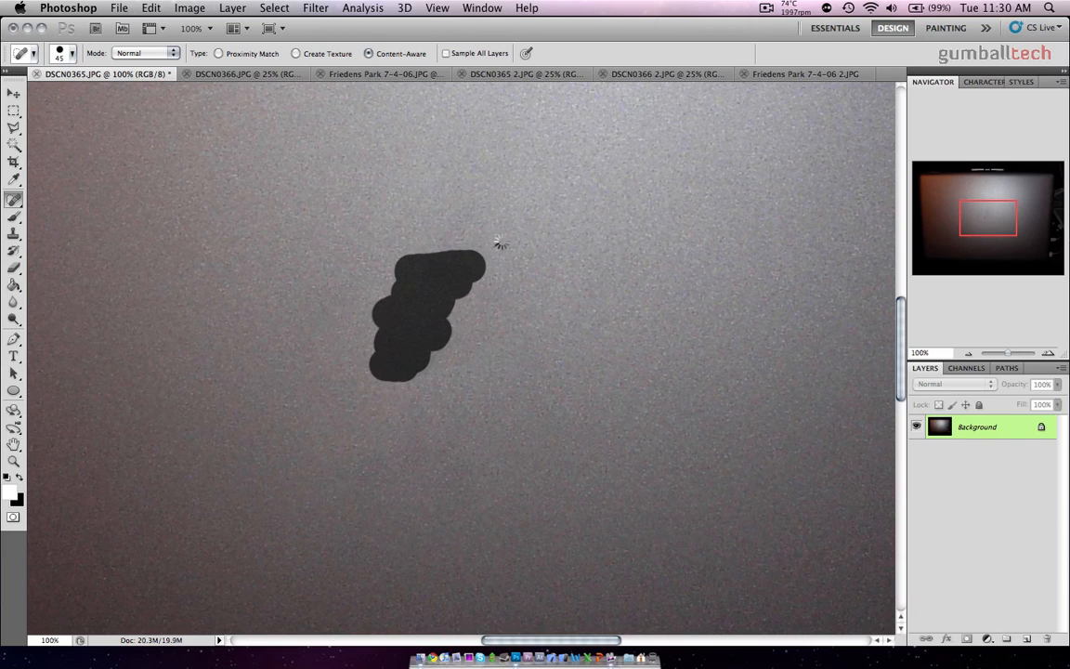
pyautogui.press('super+0')
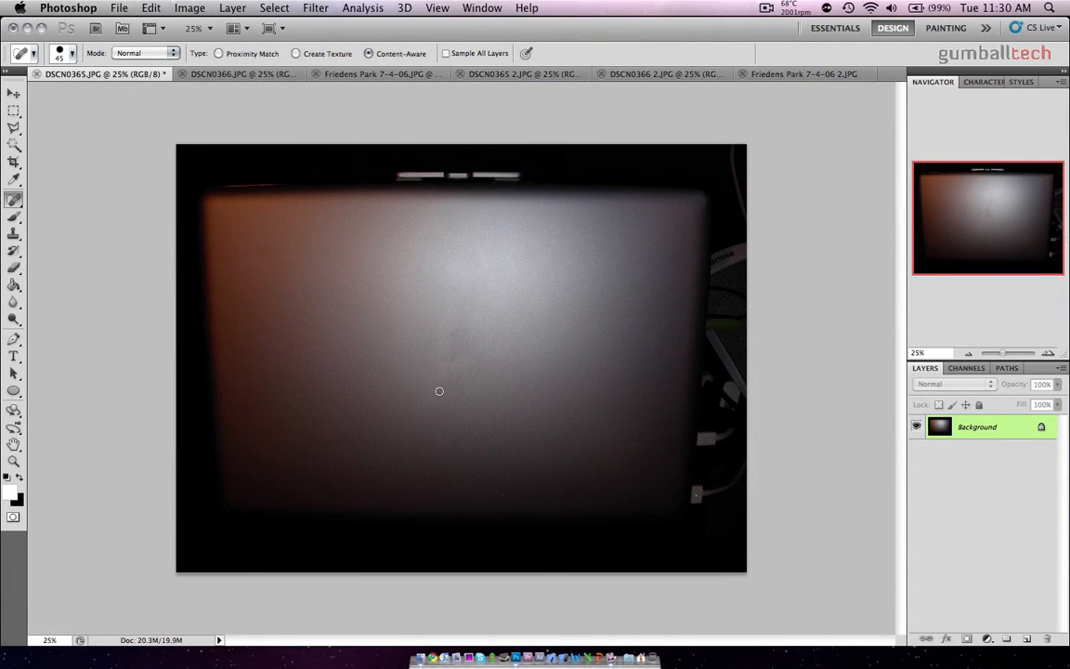
pyautogui.moveTo(454, 345)
pyautogui.mouseDown()
pyautogui.moveTo(459, 385)
pyautogui.moveTo(469, 366)
pyautogui.mouseUp()
pyautogui.moveTo(440, 422); pyautogui.dragTo(433, 353)
# Examine the cables and connectors beside the laptop's lower right corner up close.
pyautogui.press('super+equal')
pyautogui.press('super+equal')
pyautogui.press('super+equal')
pyautogui.hscroll(5, 546, 379)
pyautogui.scroll(-3, 545, 379)
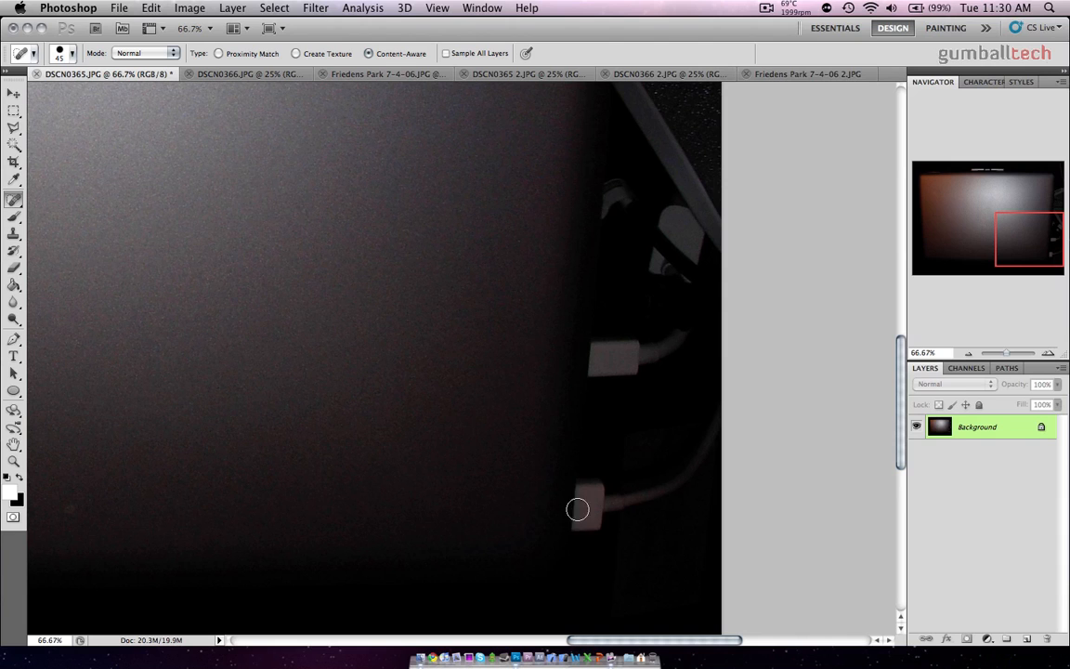
pyautogui.press('super+minus')
pyautogui.press('super+minus')
pyautogui.press('super+minus')
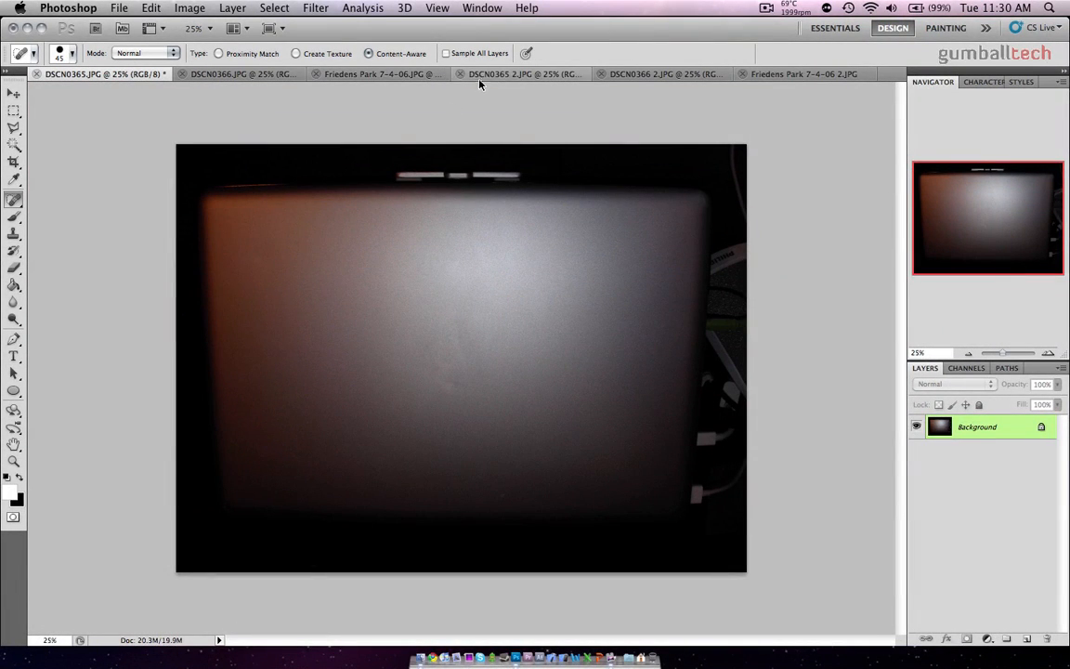
# Float DSCN0365 2.JPG over the retouched laptop photo to compare them, and close the duplicate.
pyautogui.moveTo(469, 74); pyautogui.dragTo(535, 248)
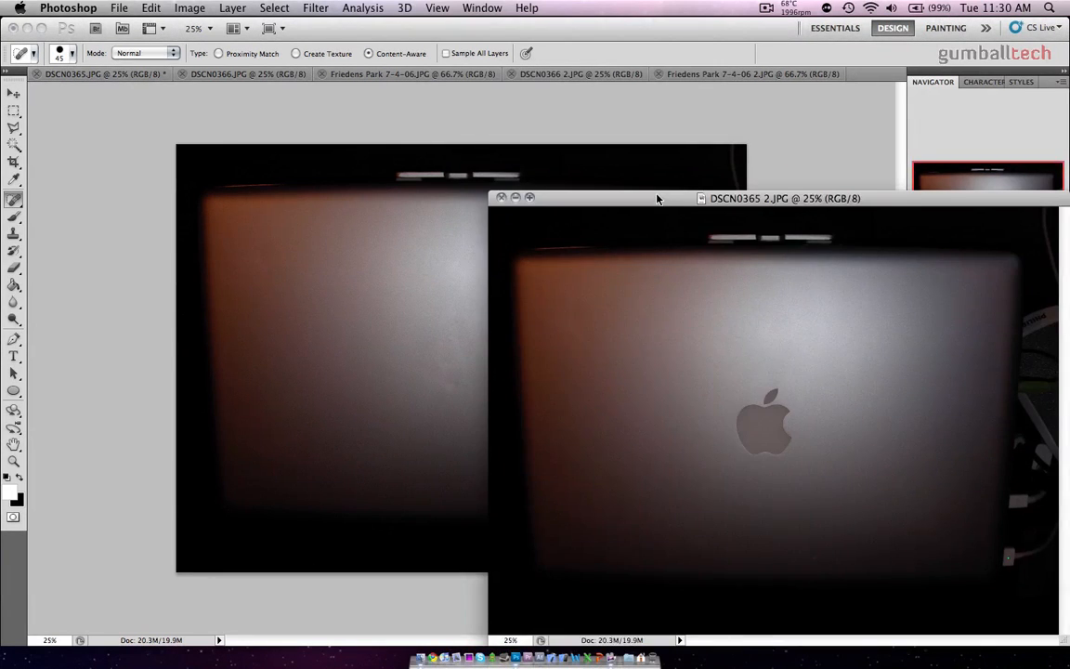
pyautogui.moveTo(660, 198); pyautogui.dragTo(325, 135)
pyautogui.click(100, 134)
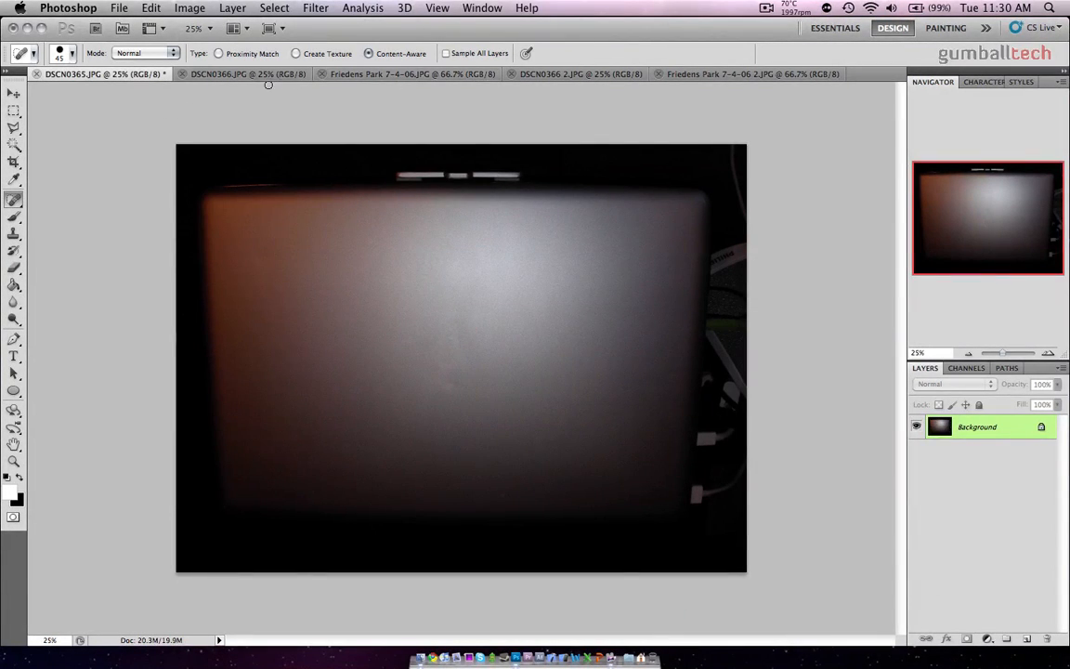
# Close the retouched laptop photo without saving and bring up DSCN0366.JPG.
pyautogui.press('super+w')
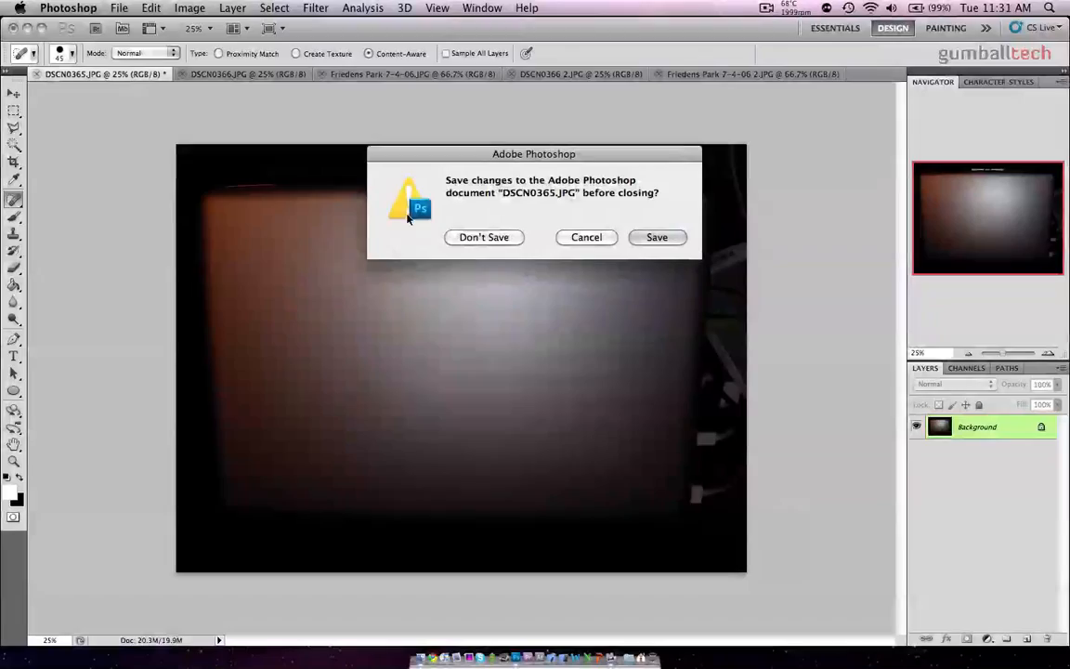
pyautogui.click(487, 237)
pyautogui.click(114, 73)
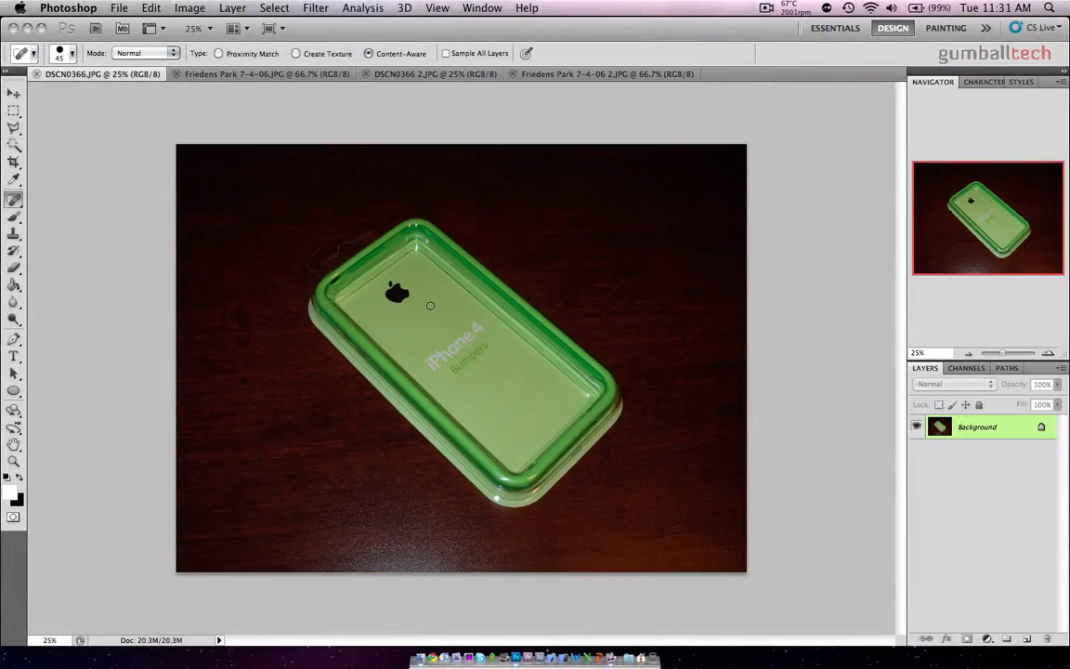
# Paint out the black Apple logo on the green bumper package with the Content-Aware healing brush.
pyautogui.press('super+plus')
pyautogui.press('super+plus')
pyautogui.press('super+plus')
pyautogui.press('super+plus')
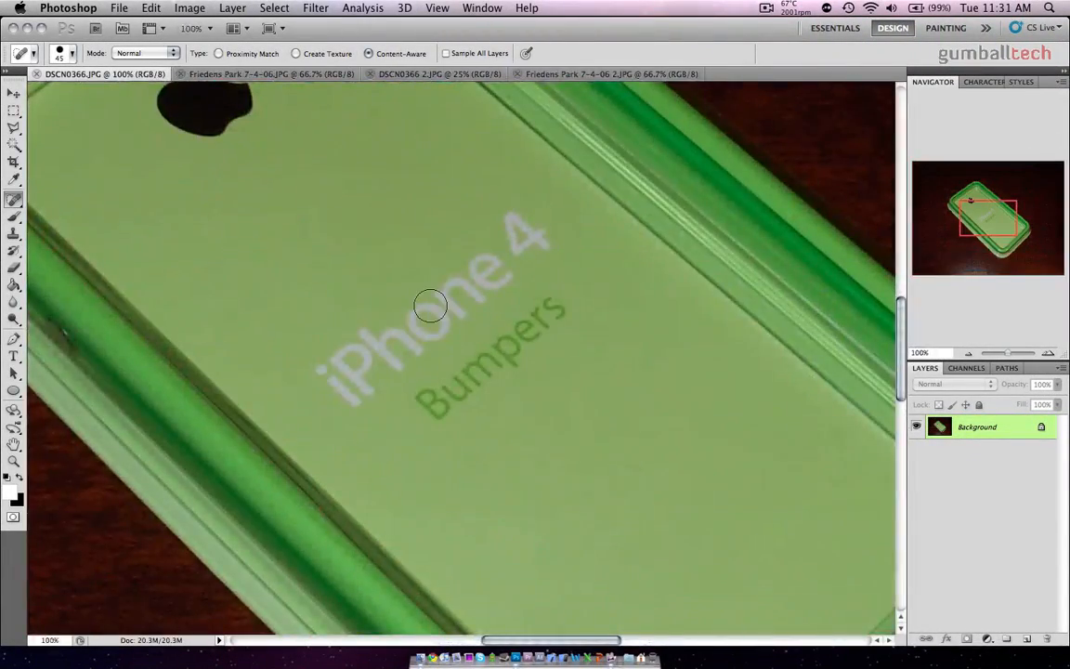
pyautogui.scroll(3, 430, 307)
pyautogui.hscroll(-3, 430, 306)
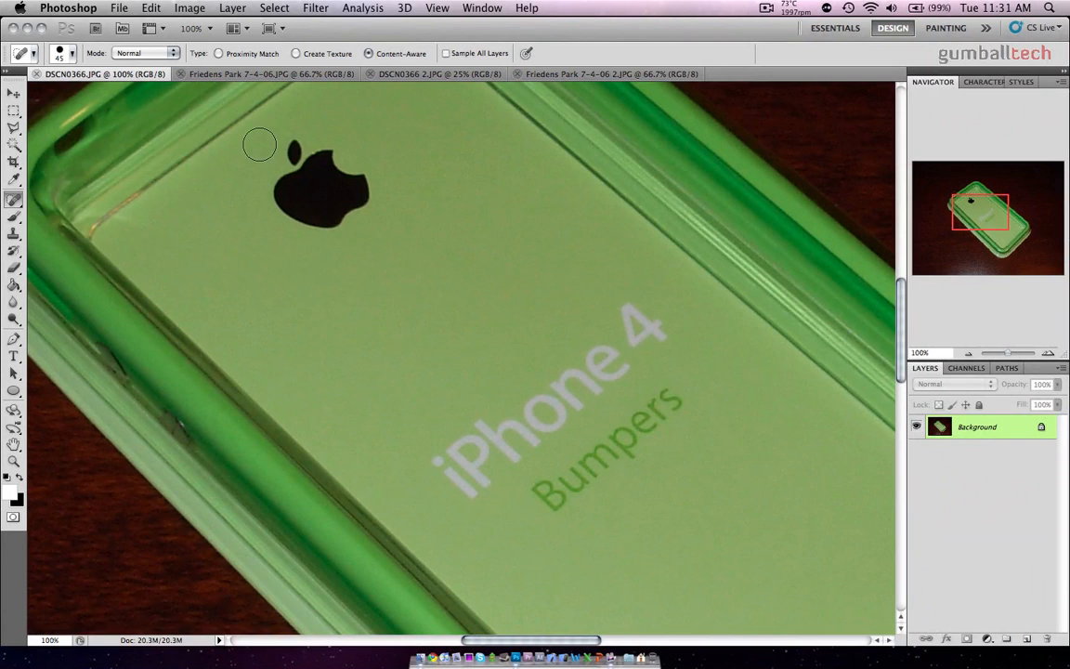
pyautogui.moveTo(294, 147)
pyautogui.mouseDown()
pyautogui.moveTo(281, 162)
pyautogui.moveTo(303, 216)
pyautogui.moveTo(346, 210)
pyautogui.moveTo(365, 185)
pyautogui.moveTo(318, 160)
pyautogui.moveTo(343, 197)
pyautogui.moveTo(318, 174)
pyautogui.moveTo(352, 184)
pyautogui.moveTo(279, 172)
pyautogui.mouseUp()
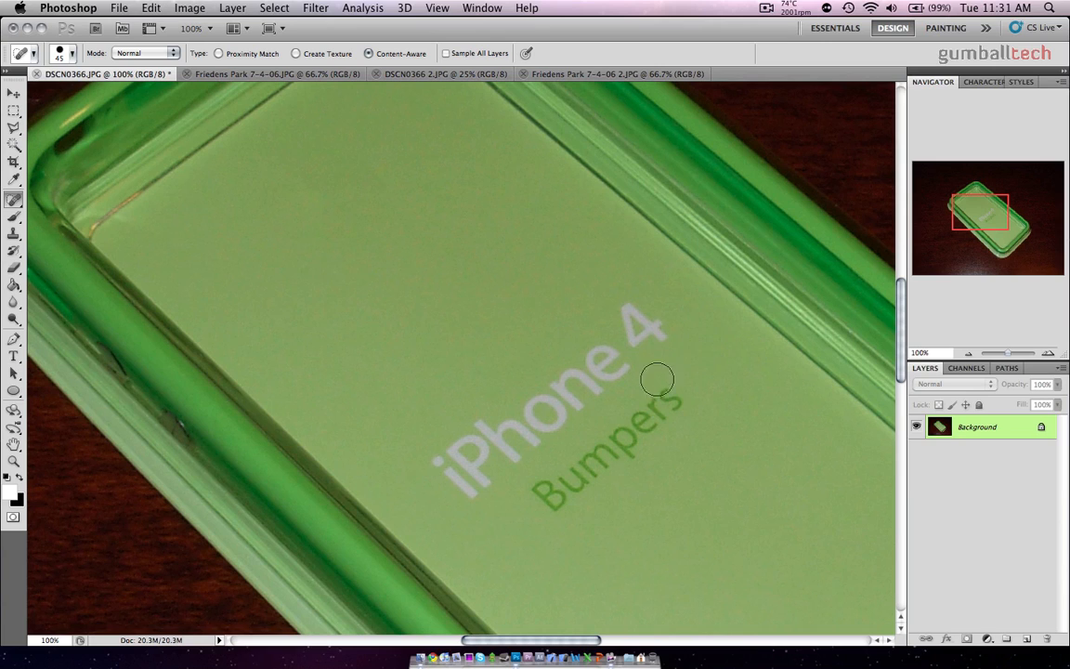
# Heal away the "Bumpers" and "iPhone 4" lettering on the green package.
pyautogui.moveTo(671, 398)
pyautogui.mouseDown()
pyautogui.moveTo(545, 480)
pyautogui.moveTo(561, 506)
pyautogui.moveTo(584, 474)
pyautogui.moveTo(665, 415)
pyautogui.mouseUp()
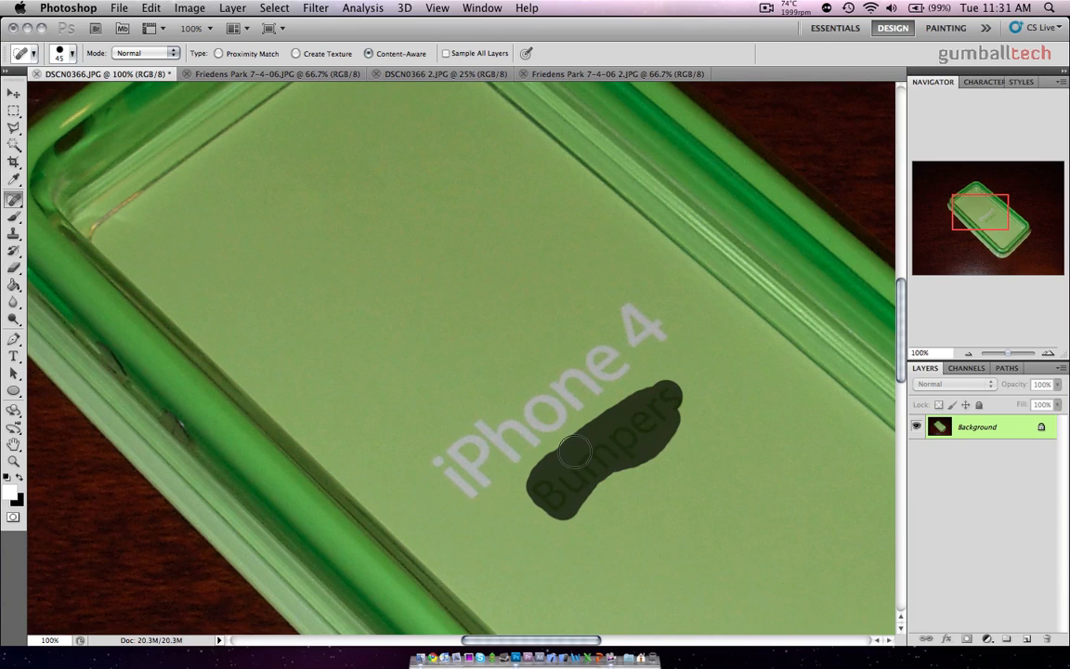
pyautogui.click(673, 409)
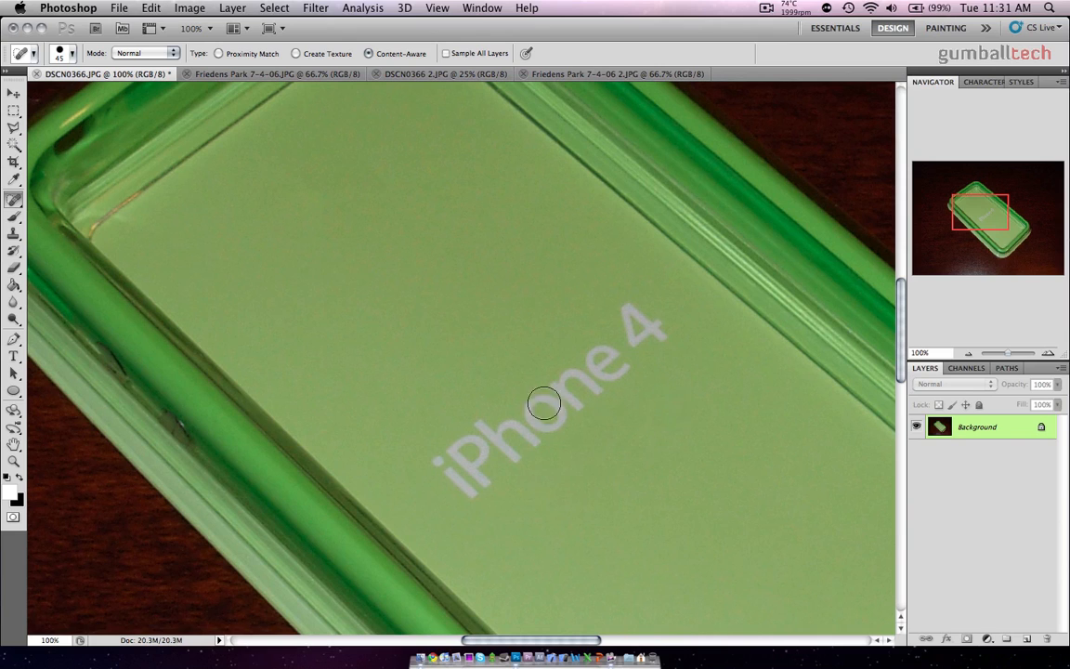
pyautogui.moveTo(625, 308)
pyautogui.mouseDown()
pyautogui.moveTo(506, 373)
pyautogui.moveTo(442, 442)
pyautogui.moveTo(467, 489)
pyautogui.moveTo(443, 461)
pyautogui.moveTo(674, 321)
pyautogui.moveTo(507, 348)
pyautogui.moveTo(444, 402)
pyautogui.moveTo(529, 334)
pyautogui.moveTo(517, 358)
pyautogui.mouseUp()
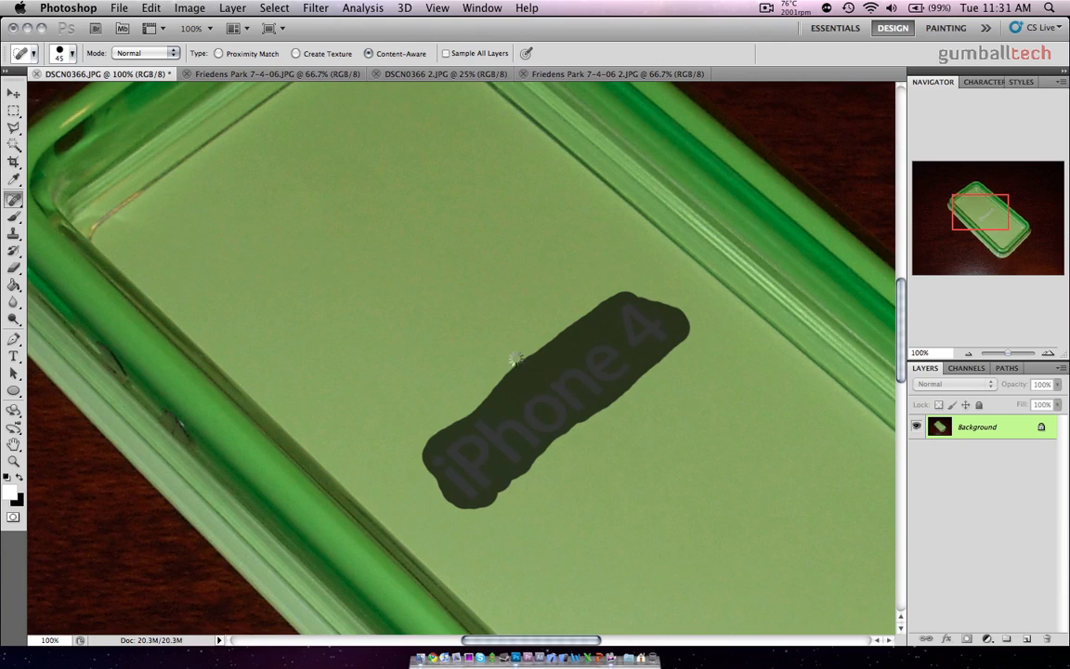
# Float DSCN0366 2.JPG beside the retouched bumper photo to compare them, and close the duplicate.
pyautogui.press('super+minus')
pyautogui.press('super+minus')
pyautogui.press('super+minus')
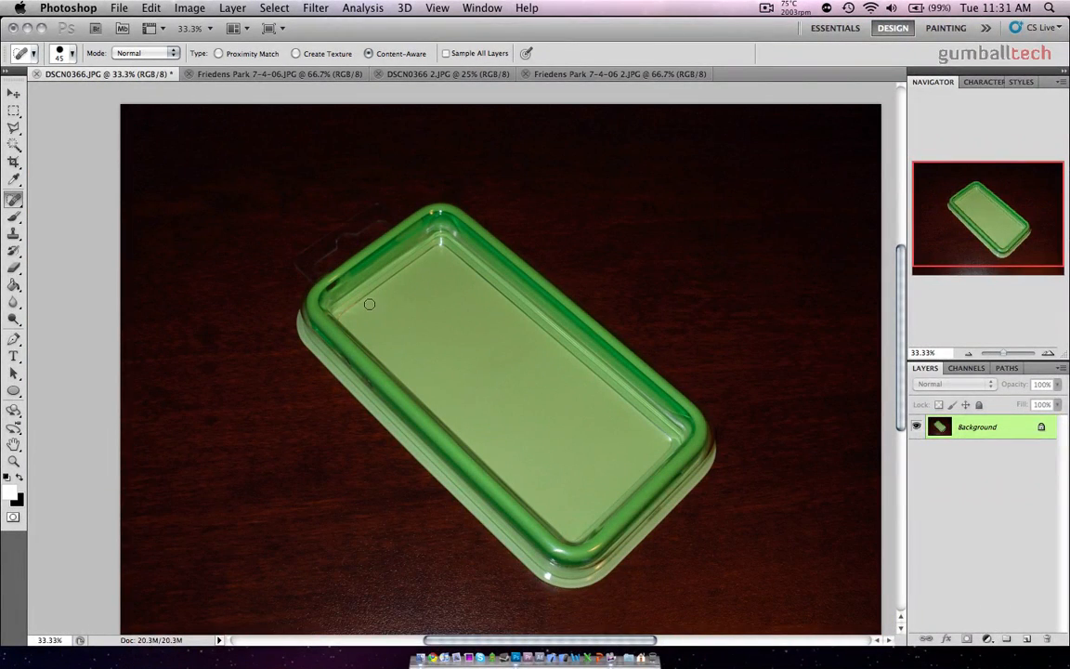
pyautogui.moveTo(423, 76); pyautogui.dragTo(681, 124)
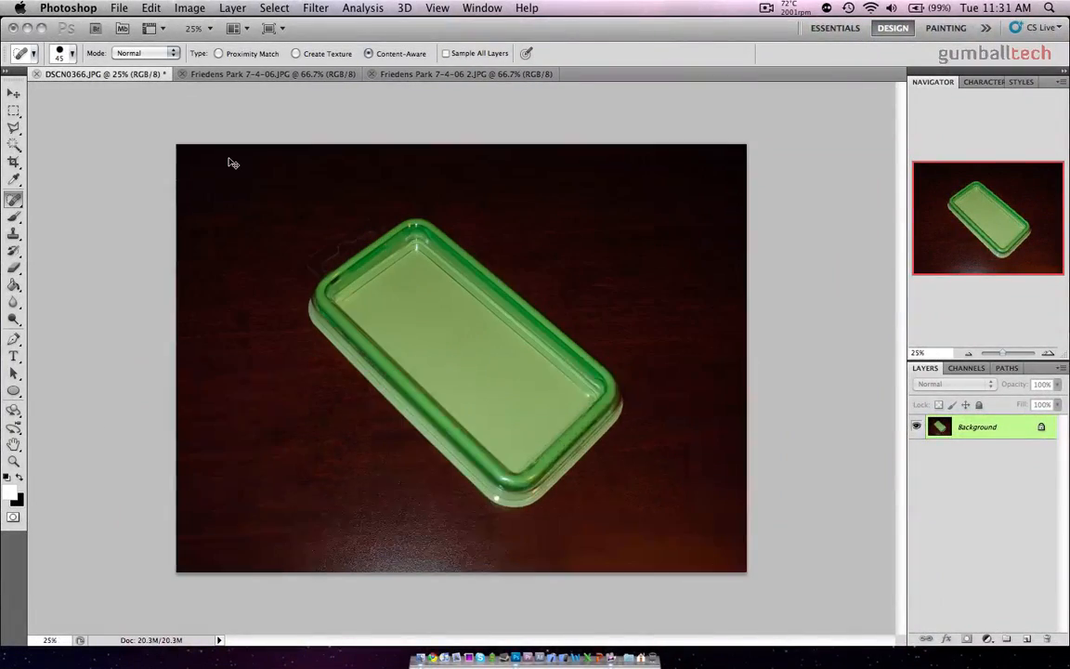
pyautogui.hotkey('ctrl', 'Tab')
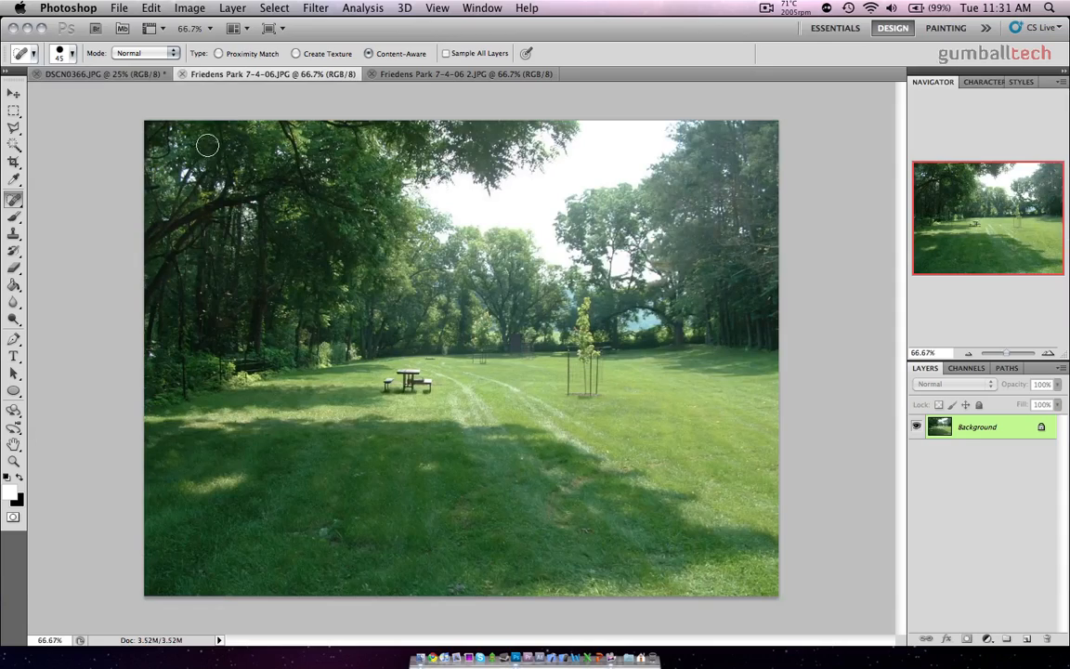
pyautogui.click(136, 76)
pyautogui.press('F10')
pyautogui.click(700, 371)
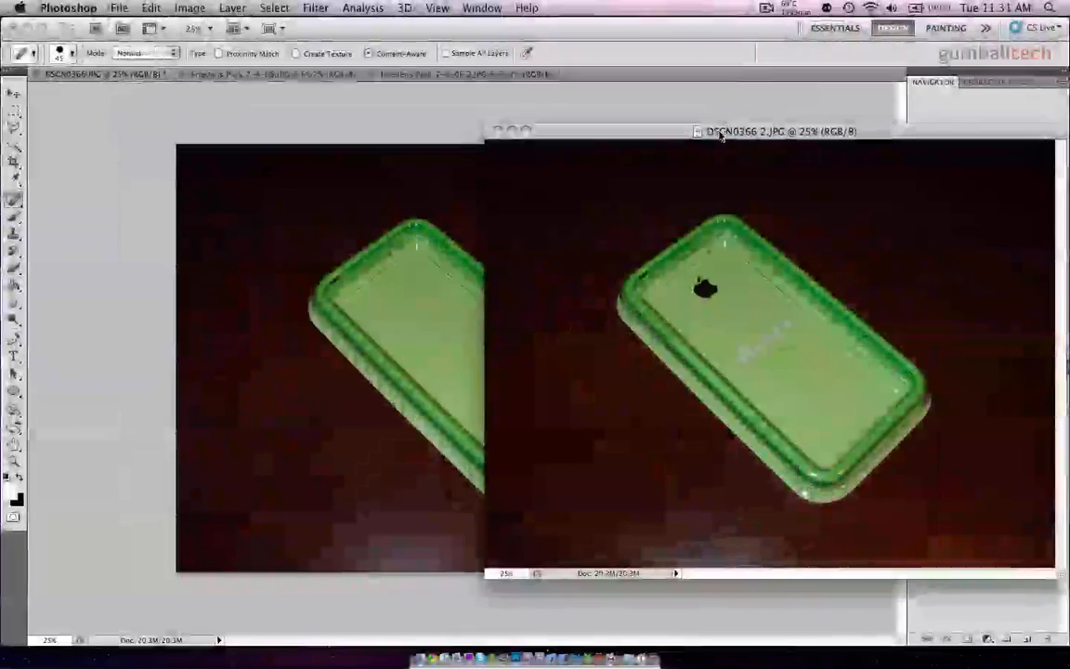
pyautogui.moveTo(752, 131); pyautogui.dragTo(869, 132)
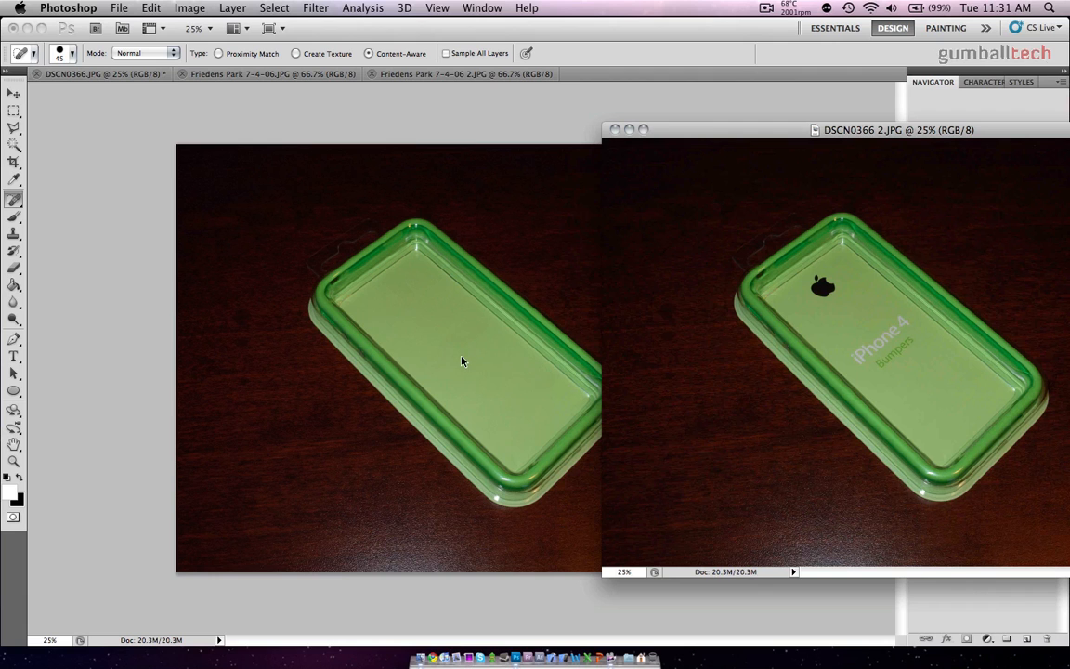
pyautogui.click(615, 129)
# Close the retouched bumper photo without saving and bring up Friedens Park 7-4-06.JPG.
pyautogui.press('super+w')
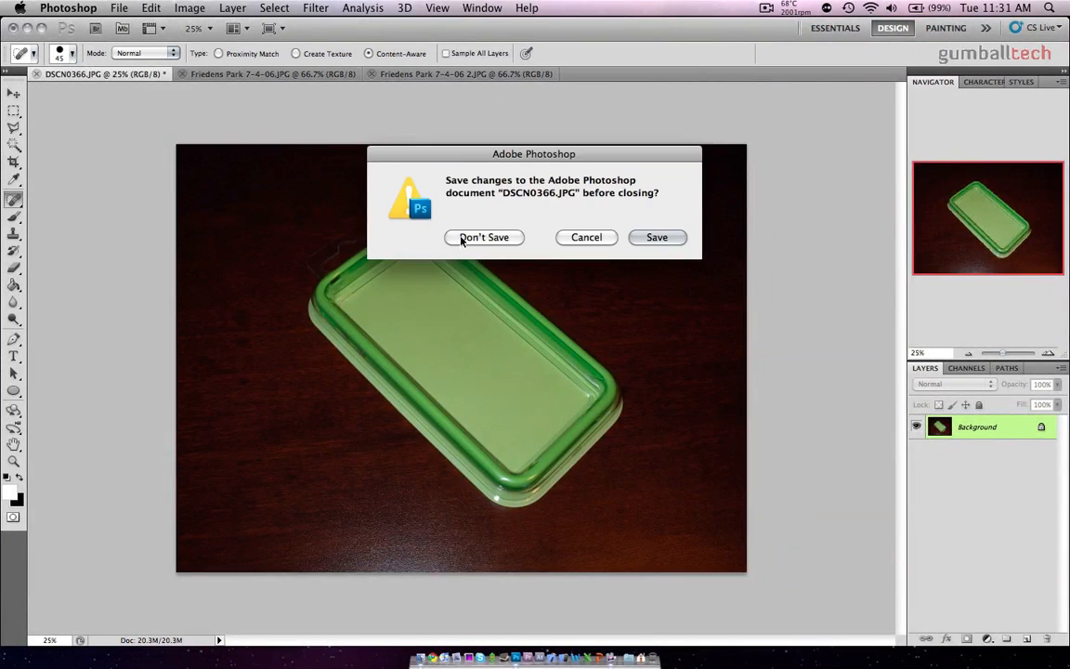
pyautogui.click(478, 306)
# Set the healing brush size to 11 px and paint out the picnic table and its benches in the park photo.
pyautogui.scroll(3, 495, 367)
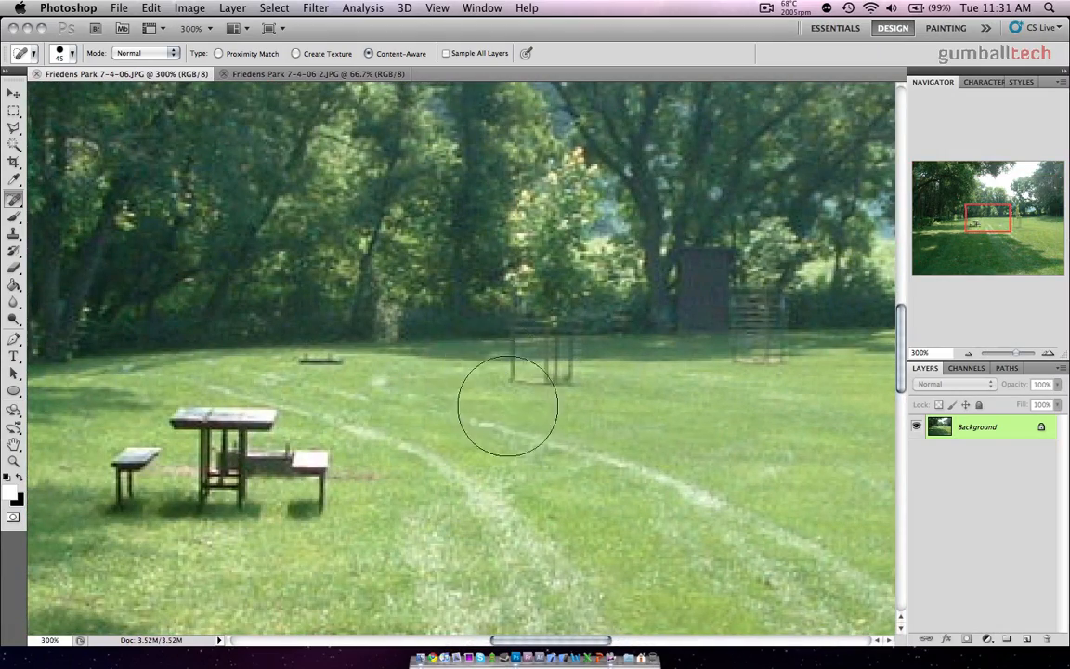
pyautogui.hscroll(-4, 507, 406)
pyautogui.scroll(1, 507, 406)
pyautogui.scroll(-3, 351, 479)
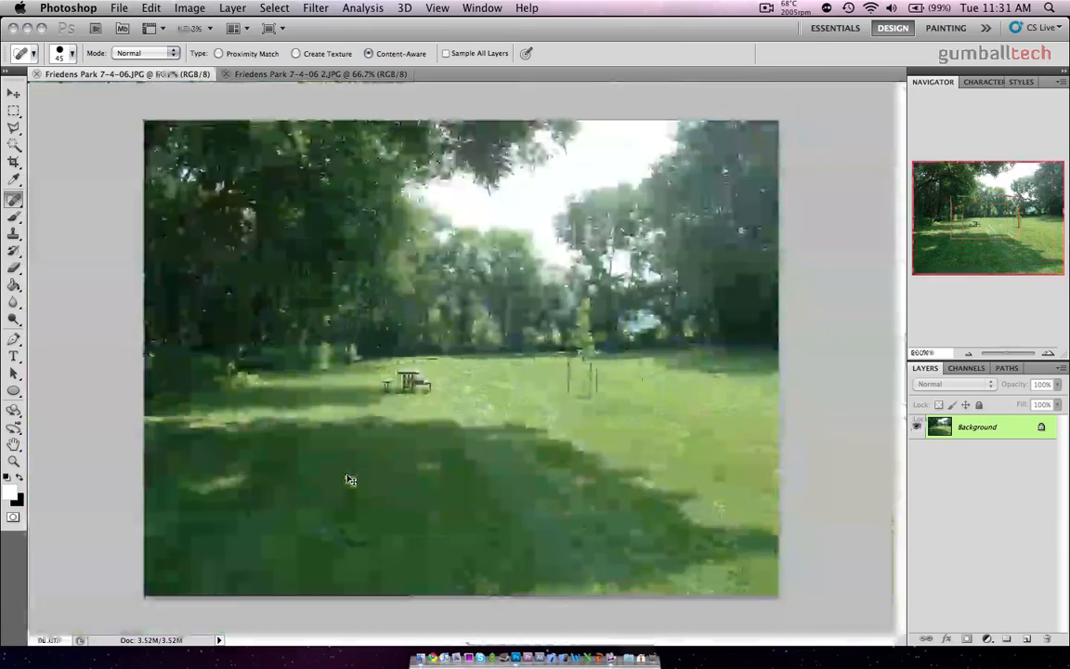
pyautogui.scroll(5, 351, 479)
pyautogui.press('super+plus')
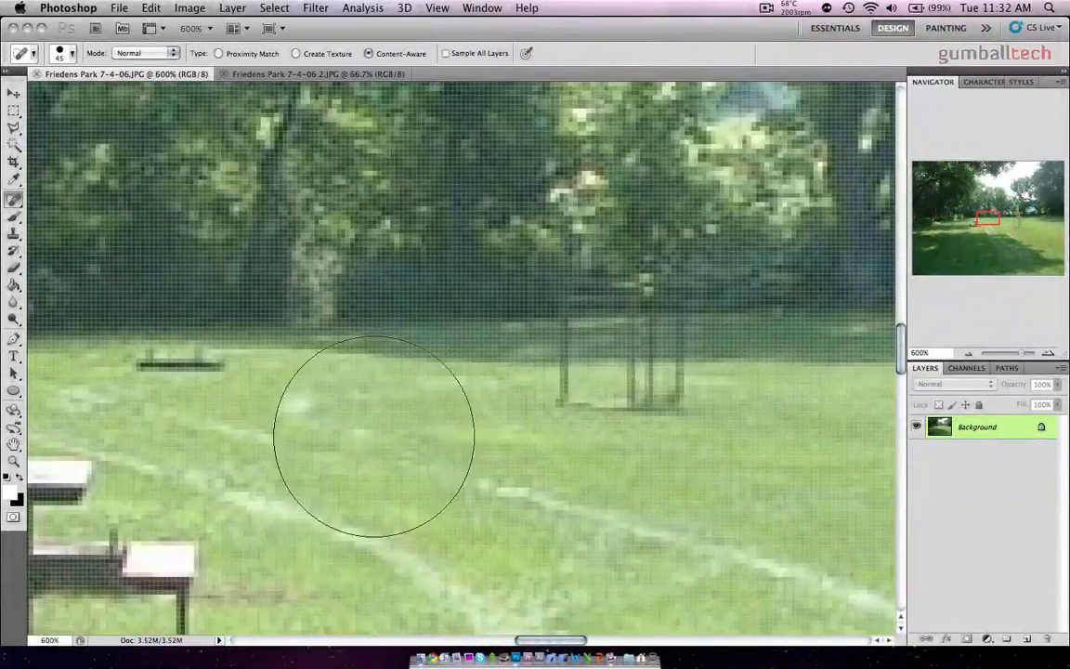
pyautogui.hscroll(-5, 376, 432)
pyautogui.scroll(-2, 377, 432)
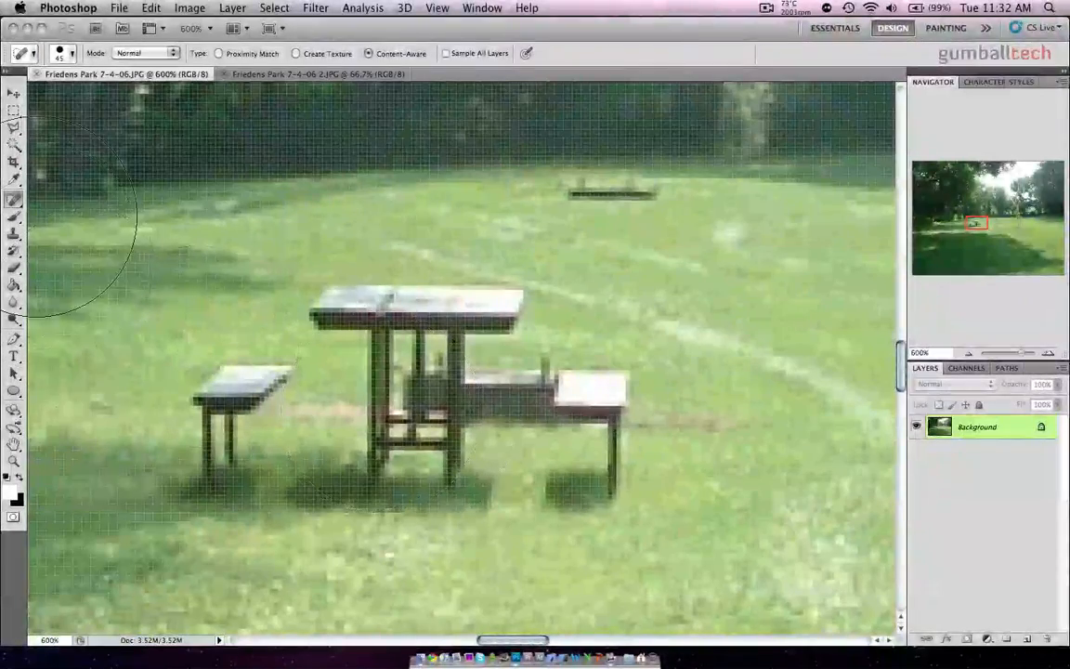
pyautogui.click(59, 55)
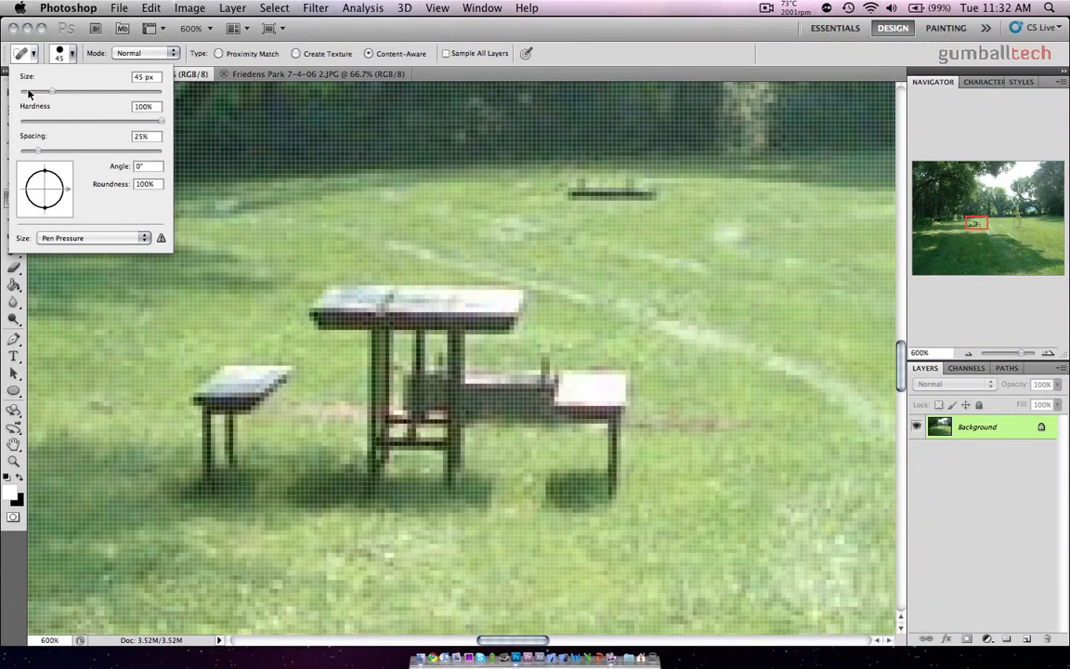
pyautogui.click(74, 53)
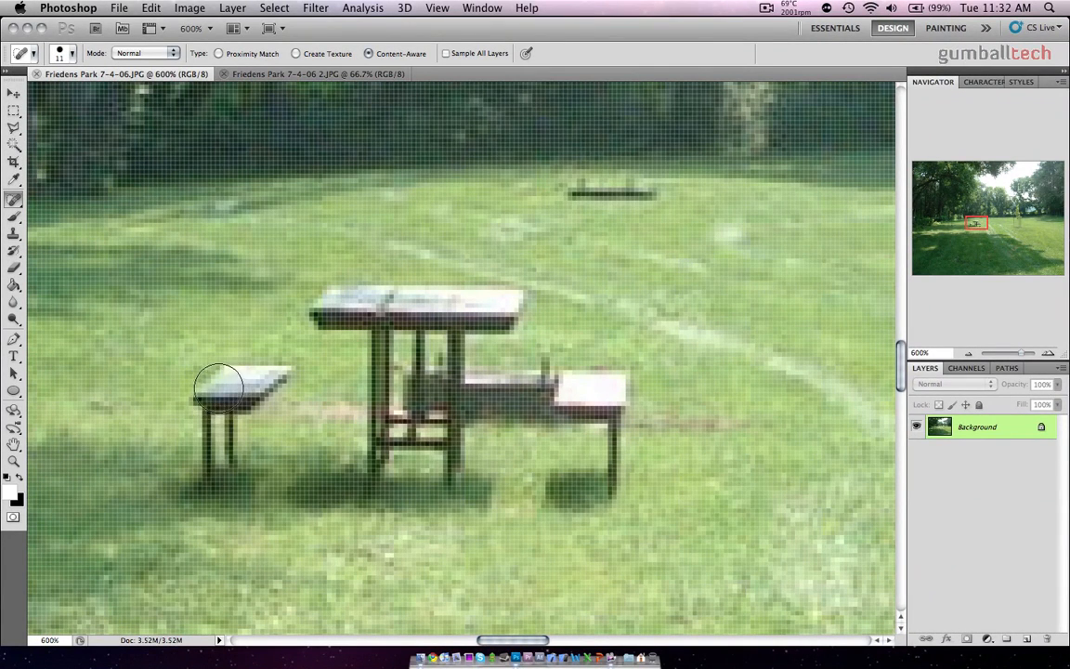
pyautogui.moveTo(220, 379)
pyautogui.mouseDown()
pyautogui.moveTo(268, 379)
pyautogui.moveTo(204, 413)
pyautogui.moveTo(208, 502)
pyautogui.moveTo(320, 512)
pyautogui.moveTo(609, 487)
pyautogui.moveTo(625, 458)
pyautogui.moveTo(609, 419)
pyautogui.moveTo(617, 381)
pyautogui.moveTo(541, 372)
pyautogui.moveTo(505, 317)
pyautogui.moveTo(509, 300)
pyautogui.moveTo(357, 295)
pyautogui.moveTo(320, 314)
pyautogui.moveTo(392, 320)
pyautogui.moveTo(378, 422)
pyautogui.moveTo(254, 417)
pyautogui.moveTo(240, 426)
pyautogui.moveTo(260, 488)
pyautogui.moveTo(589, 460)
pyautogui.moveTo(573, 401)
pyautogui.moveTo(509, 448)
pyautogui.moveTo(263, 454)
pyautogui.moveTo(251, 443)
pyautogui.moveTo(533, 416)
pyautogui.moveTo(397, 381)
pyautogui.moveTo(444, 339)
pyautogui.moveTo(484, 346)
pyautogui.moveTo(459, 372)
pyautogui.mouseUp()
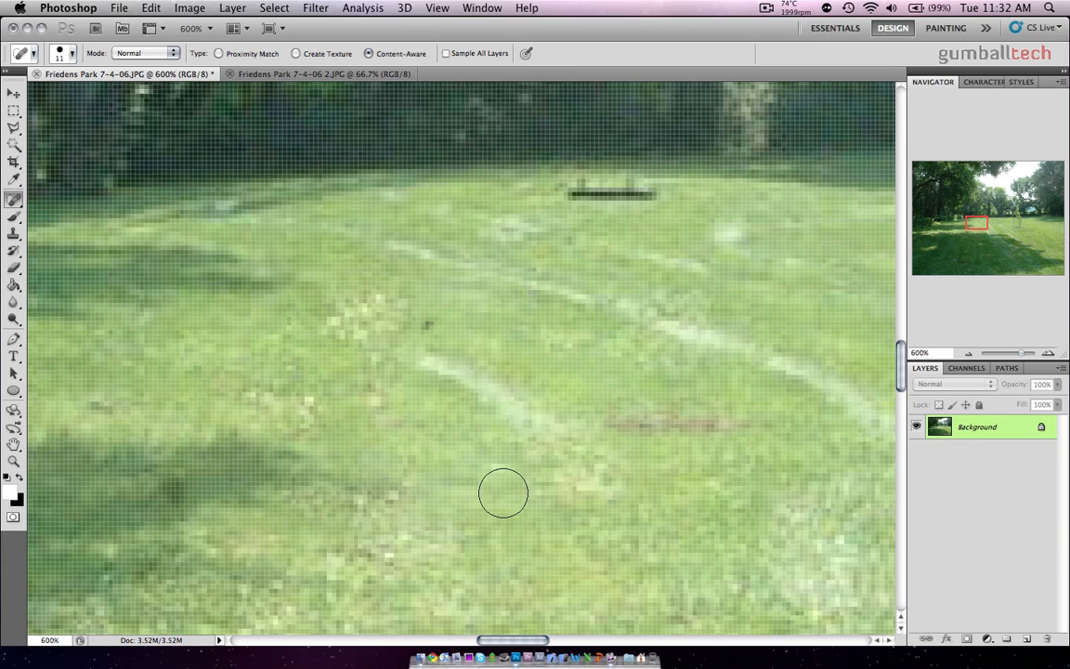
# Heal the reddish strip, the stray white line and the rough grass patches left where the picnic table stood.
pyautogui.moveTo(590, 429); pyautogui.dragTo(669, 422)
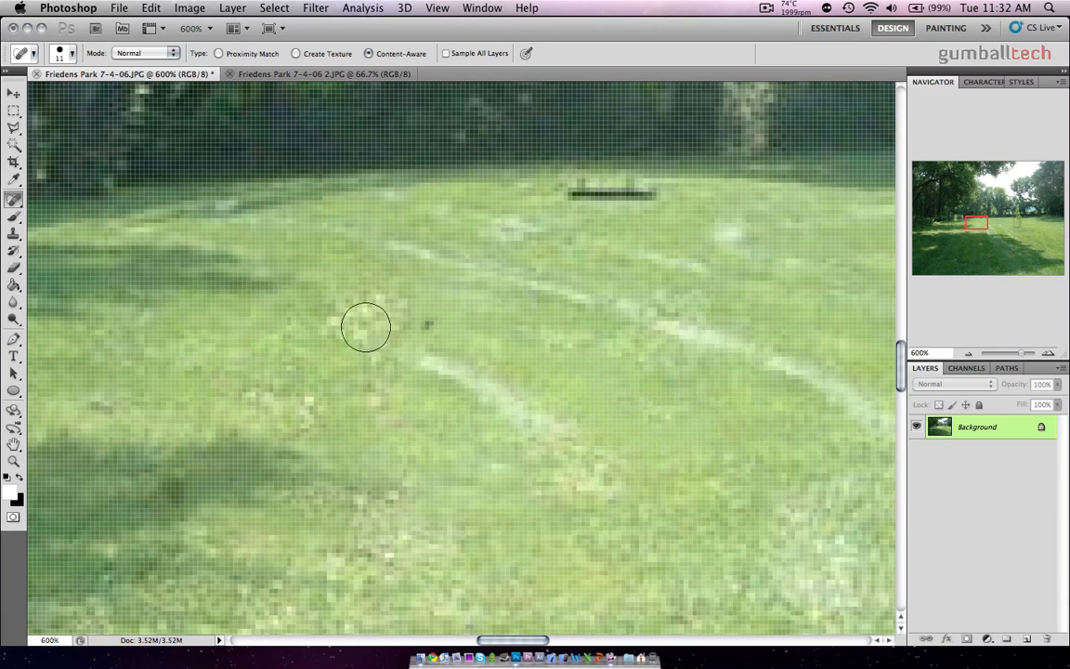
pyautogui.moveTo(315, 314)
pyautogui.mouseDown()
pyautogui.moveTo(396, 321)
pyautogui.moveTo(363, 348)
pyautogui.moveTo(483, 361)
pyautogui.mouseUp()
pyautogui.moveTo(370, 376); pyautogui.dragTo(521, 380)
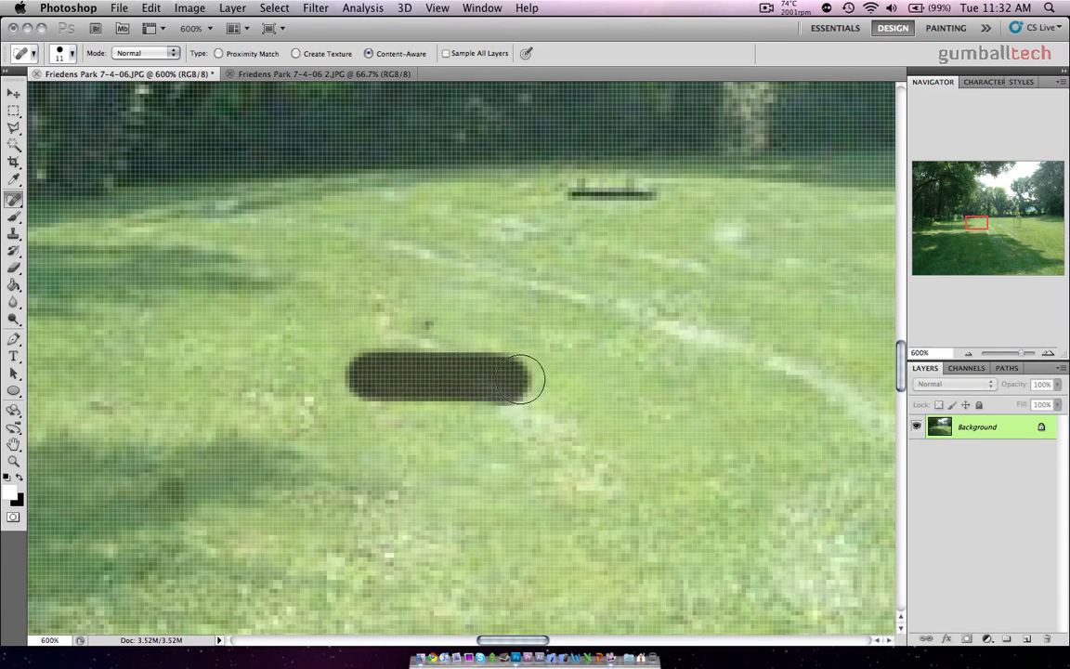
pyautogui.moveTo(452, 405)
pyautogui.mouseDown()
pyautogui.moveTo(547, 408)
pyautogui.moveTo(533, 432)
pyautogui.moveTo(609, 446)
pyautogui.moveTo(455, 475)
pyautogui.moveTo(216, 464)
pyautogui.mouseUp()
pyautogui.moveTo(358, 414); pyautogui.dragTo(186, 422)
pyautogui.moveTo(316, 531); pyautogui.dragTo(369, 526)
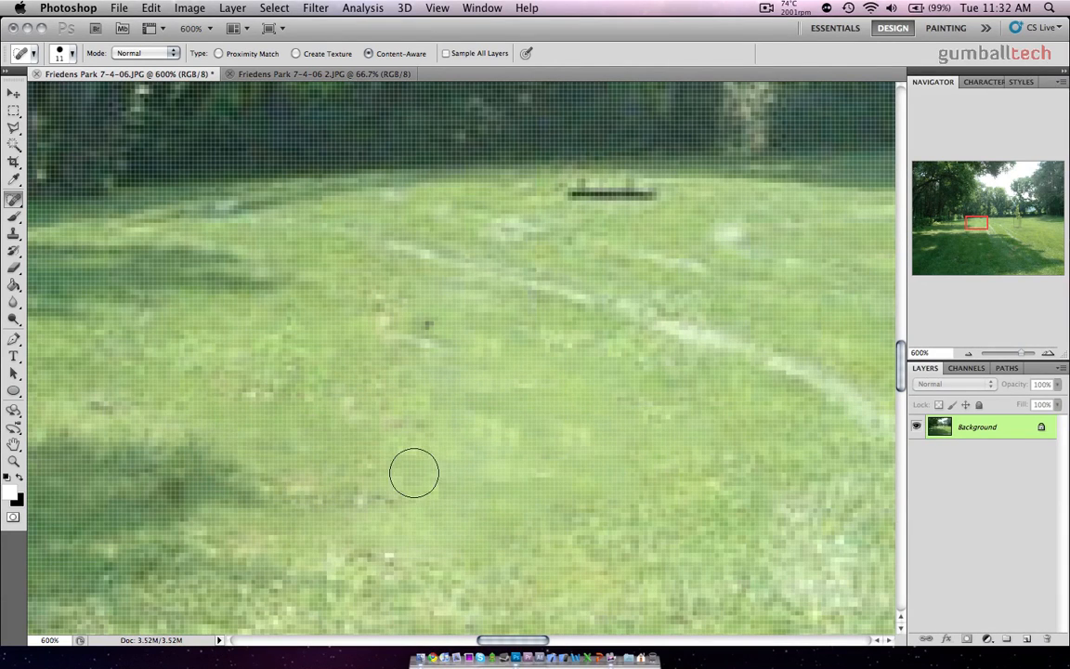
pyautogui.moveTo(418, 411); pyautogui.dragTo(347, 454)
# Paint out the sunlit patch in the shaded grass at the lower left of the park photo.
pyautogui.press('super+minus')
pyautogui.press('super+minus')
pyautogui.press('super+minus')
pyautogui.press('super+minus')
pyautogui.press('super+minus')
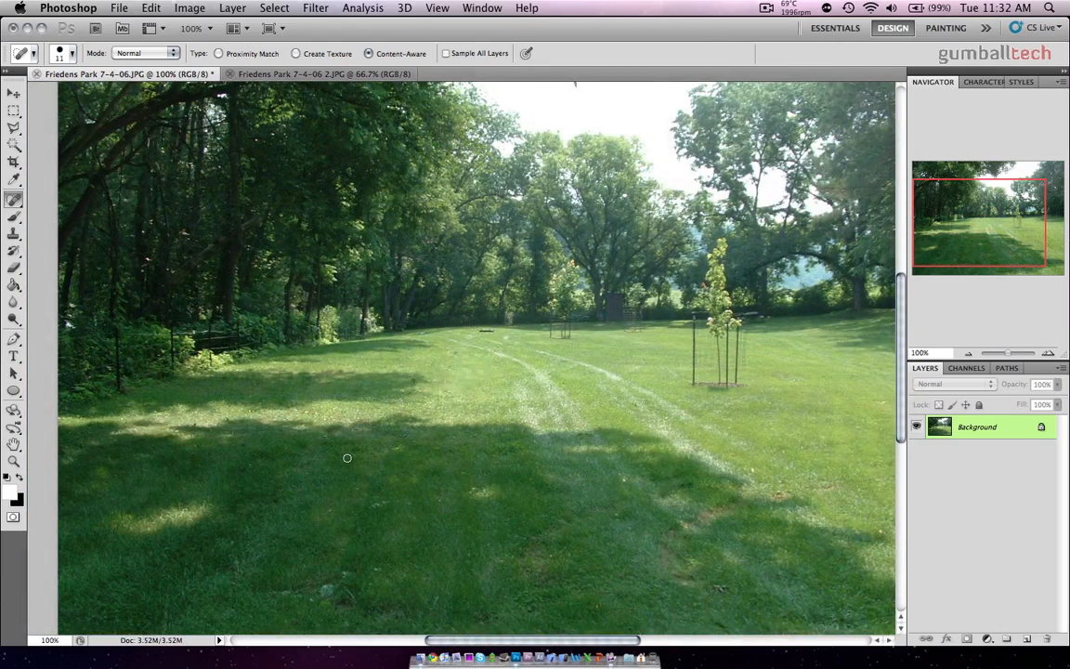
pyautogui.press('super+plus')
pyautogui.press('super+plus')
pyautogui.press('super+plus')
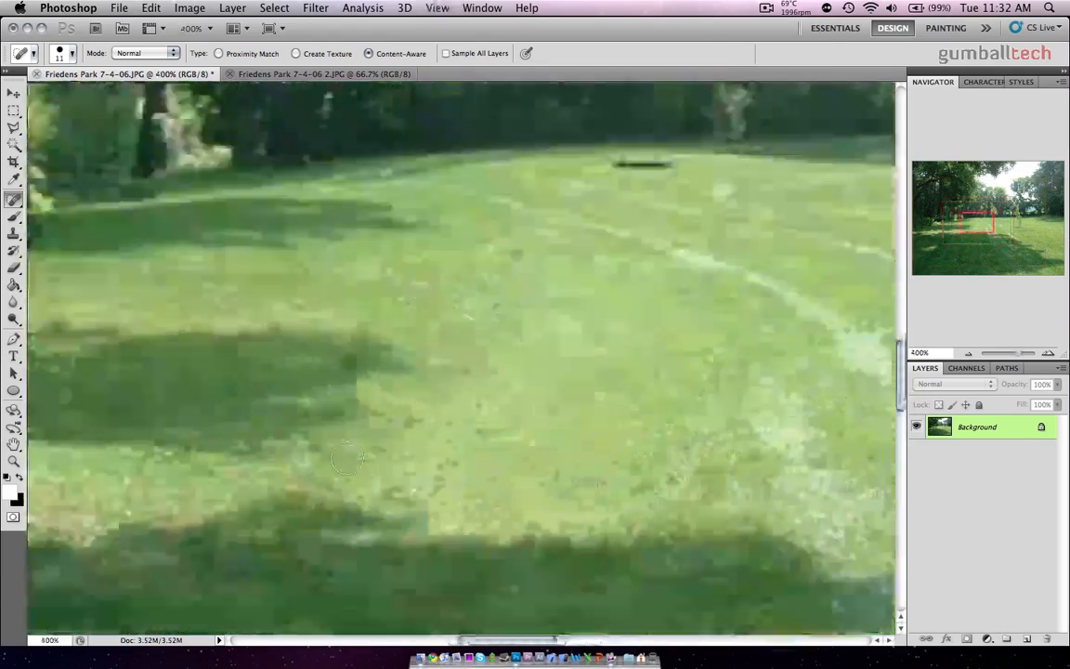
pyautogui.scroll(-6, 347, 459)
pyautogui.hscroll(-8, 347, 459)
pyautogui.hscroll(-6, 297, 447)
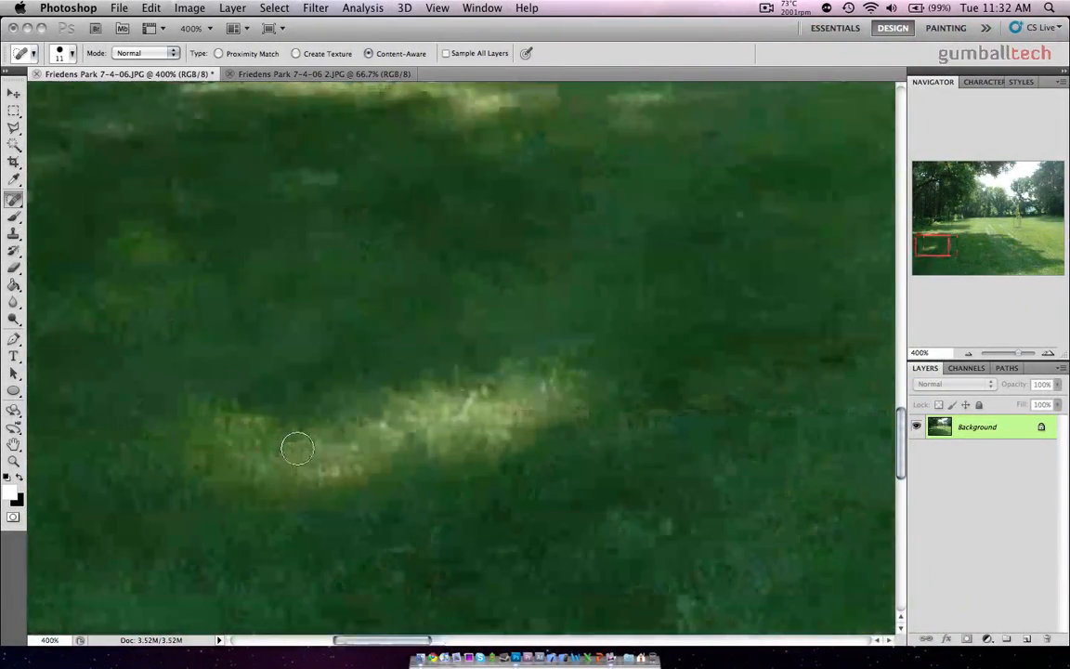
pyautogui.moveTo(312, 377)
pyautogui.mouseDown()
pyautogui.moveTo(277, 456)
pyautogui.moveTo(343, 467)
pyautogui.moveTo(493, 461)
pyautogui.moveTo(610, 427)
pyautogui.moveTo(663, 386)
pyautogui.moveTo(660, 360)
pyautogui.moveTo(591, 349)
pyautogui.moveTo(380, 402)
pyautogui.moveTo(326, 390)
pyautogui.moveTo(289, 436)
pyautogui.moveTo(319, 461)
pyautogui.moveTo(454, 449)
pyautogui.moveTo(576, 424)
pyautogui.moveTo(641, 386)
pyautogui.moveTo(626, 374)
pyautogui.moveTo(497, 381)
pyautogui.moveTo(309, 409)
pyautogui.moveTo(314, 431)
pyautogui.moveTo(416, 430)
pyautogui.moveTo(593, 399)
pyautogui.moveTo(326, 417)
pyautogui.moveTo(398, 427)
pyautogui.mouseUp()
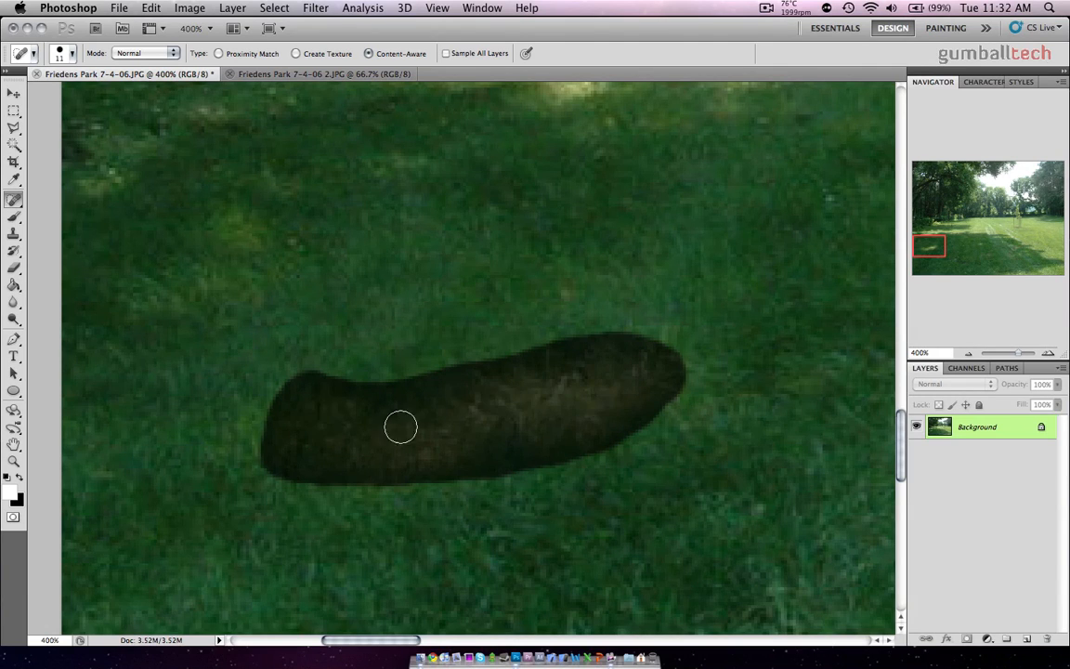
pyautogui.press('super+0')
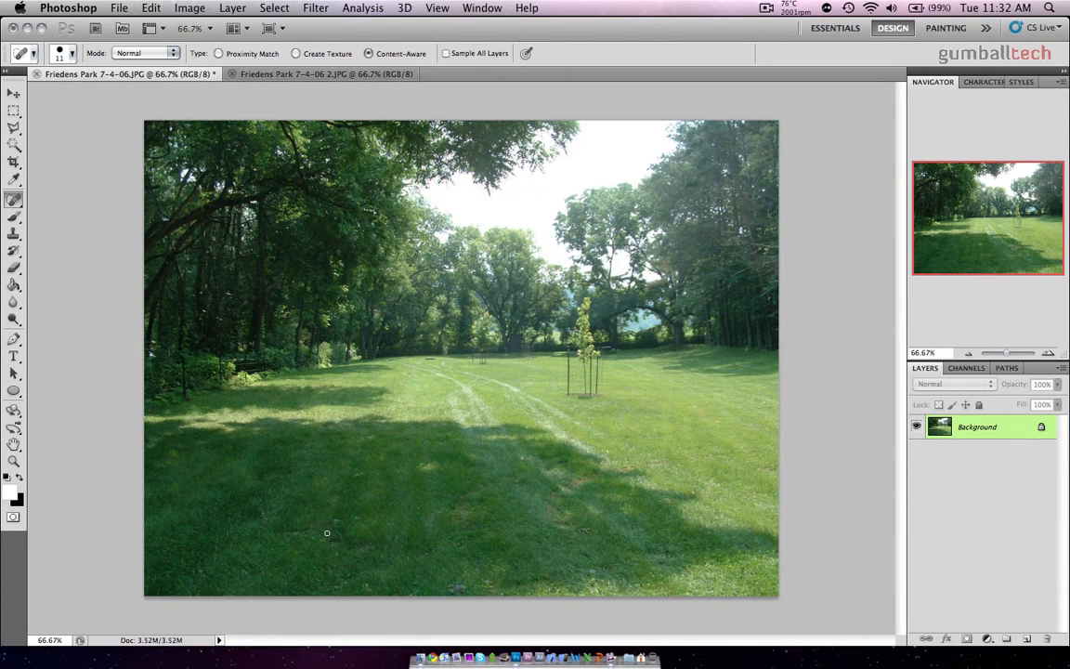
# Paint out the dark bar on the far lawn and the pale spot in the grass near it with the healing brush.
pyautogui.press('super+equal')
pyautogui.press('super+equal')
pyautogui.press('super+equal')
pyautogui.press('super+equal')
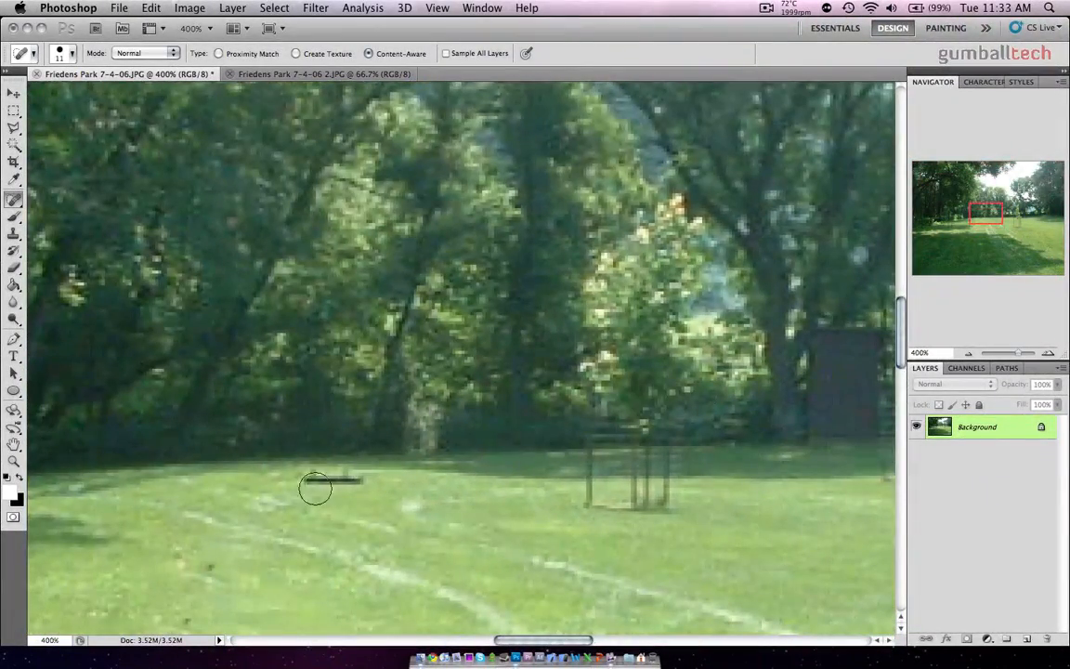
pyautogui.moveTo(305, 481); pyautogui.dragTo(363, 479)
pyautogui.click(396, 509)
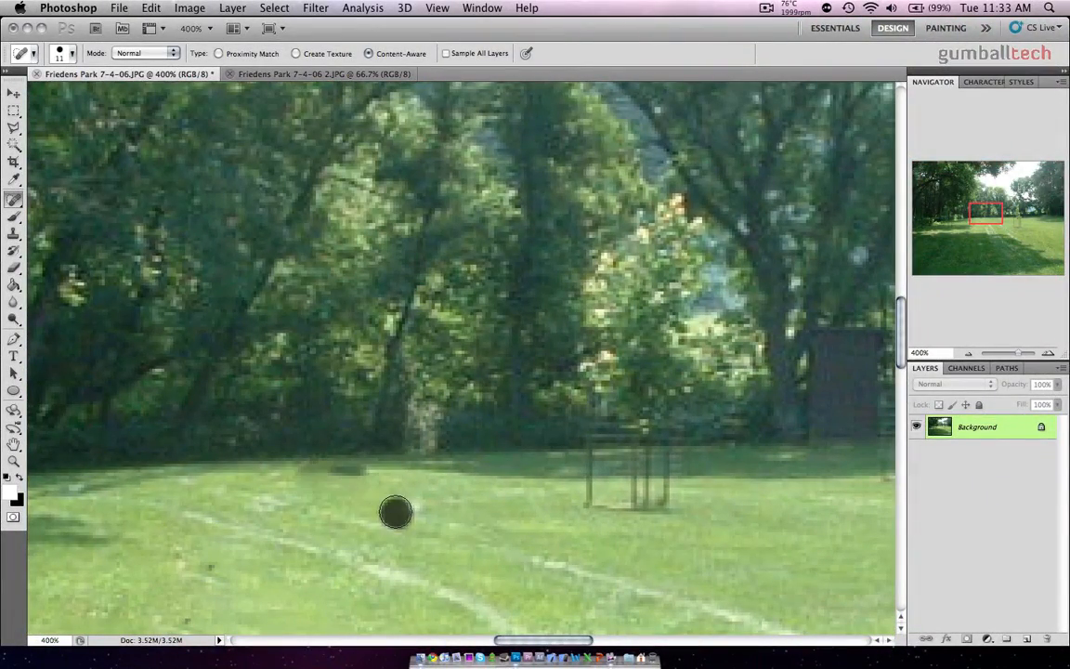
# Heal the pale patch at the base of the tree trunk along the far edge of the lawn.
pyautogui.hscroll(-3, 500, 478)
pyautogui.scroll(-1, 500, 478)
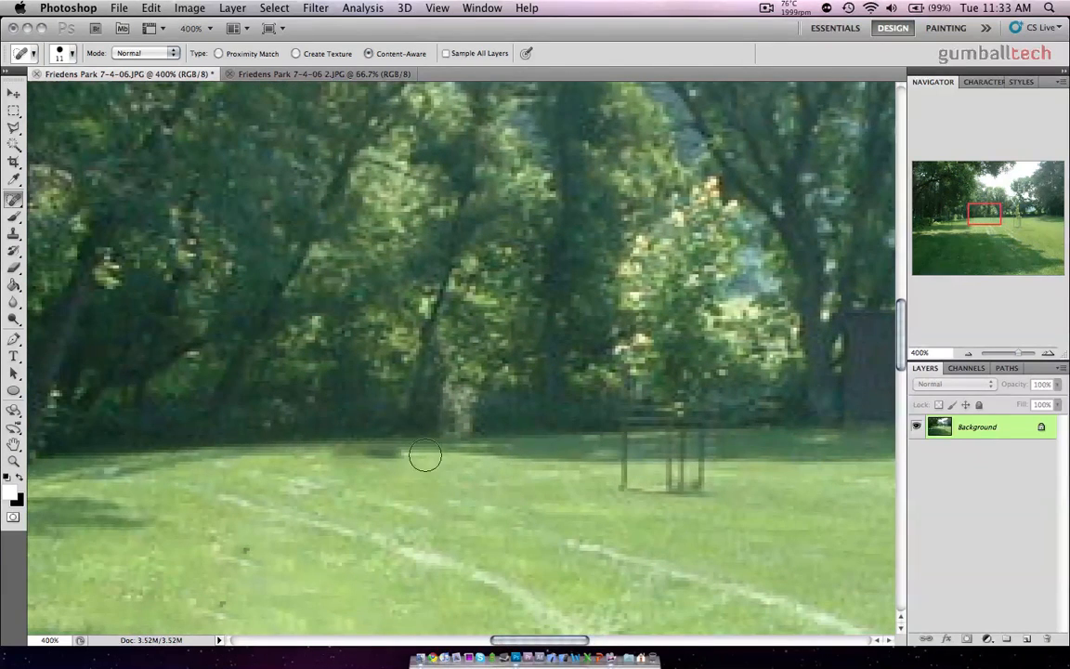
pyautogui.click(437, 420)
pyautogui.moveTo(437, 421)
pyautogui.mouseDown()
pyautogui.moveTo(468, 421)
pyautogui.moveTo(461, 402)
pyautogui.moveTo(440, 401)
pyautogui.mouseUp()
# Paint out the mulch strip and shadow beneath the staked young tree, plus the bare patch in the grass beside it.
pyautogui.hscroll(-10, 500, 494)
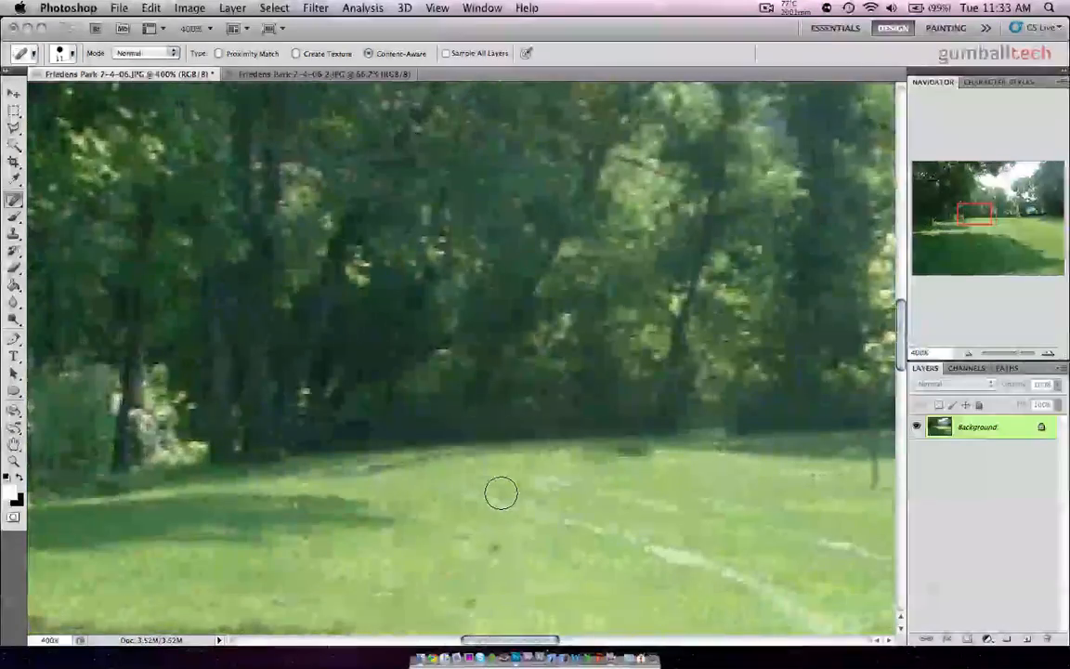
pyautogui.hscroll(10, 499, 493)
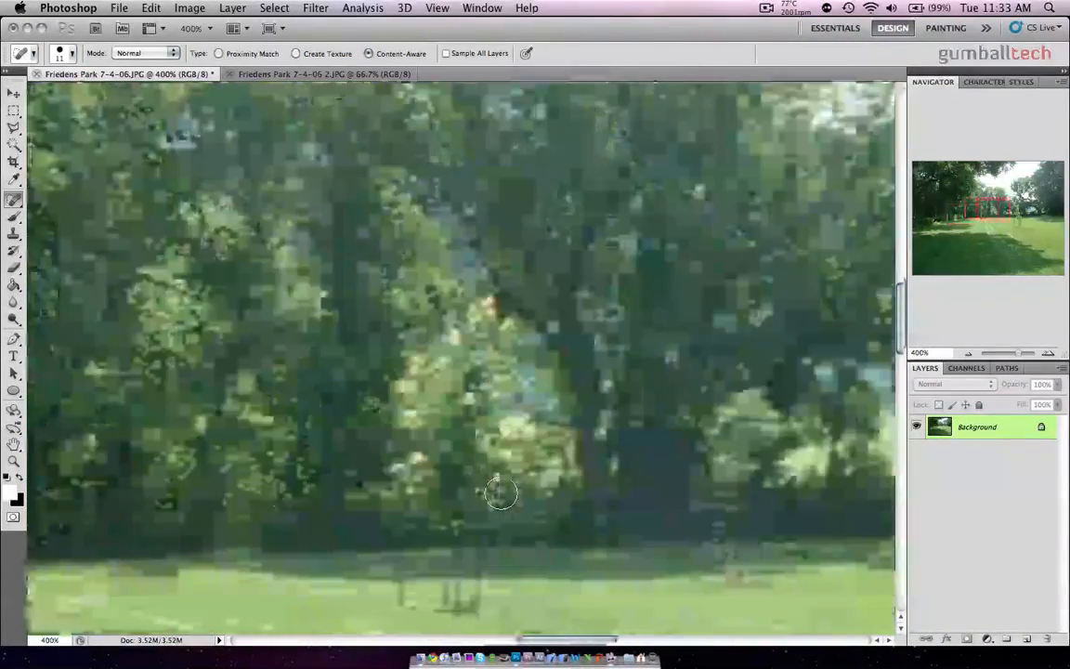
pyautogui.hscroll(10, 501, 488)
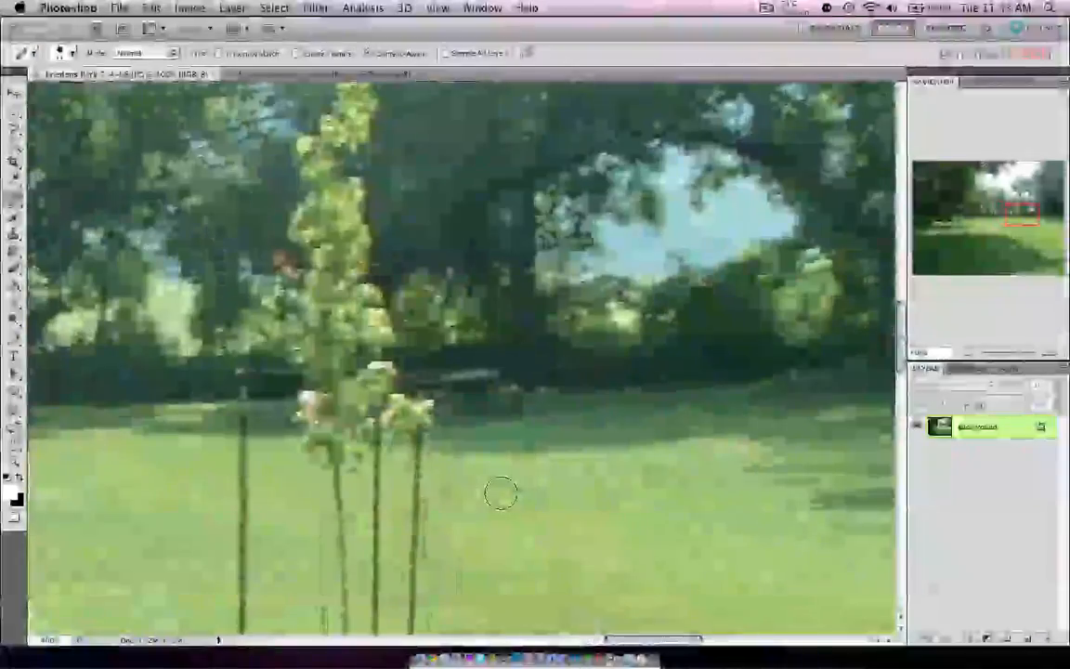
pyautogui.scroll(-10, 499, 493)
pyautogui.hscroll(-5, 467, 497)
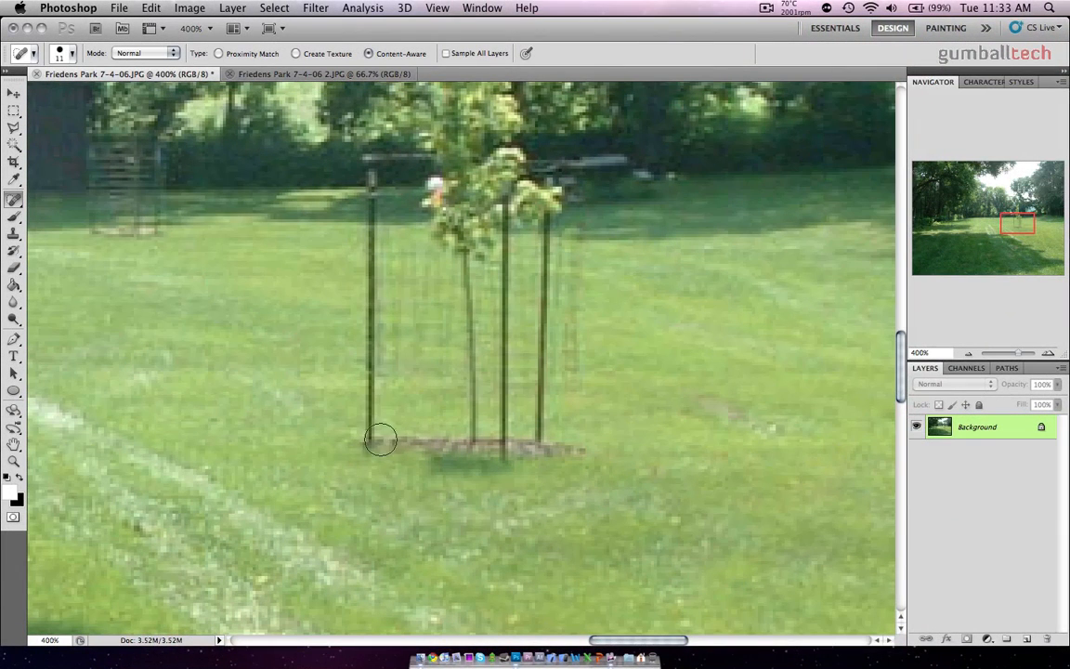
pyautogui.moveTo(360, 443)
pyautogui.mouseDown()
pyautogui.moveTo(572, 448)
pyautogui.moveTo(430, 442)
pyautogui.mouseUp()
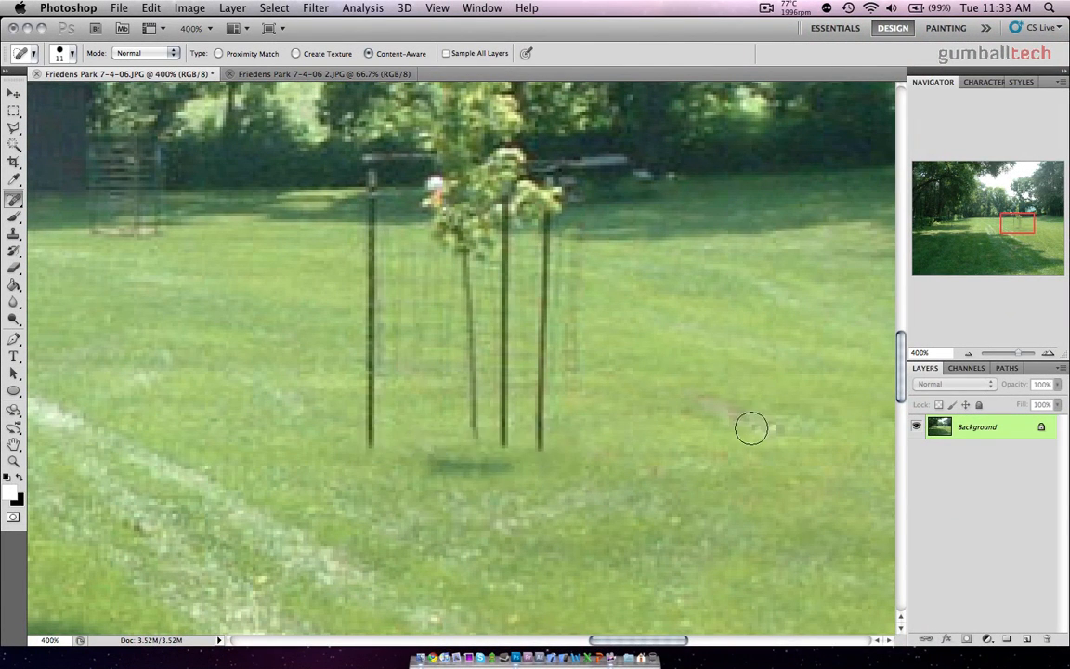
pyautogui.moveTo(702, 404)
pyautogui.mouseDown()
pyautogui.moveTo(780, 426)
pyautogui.moveTo(760, 438)
pyautogui.mouseUp()
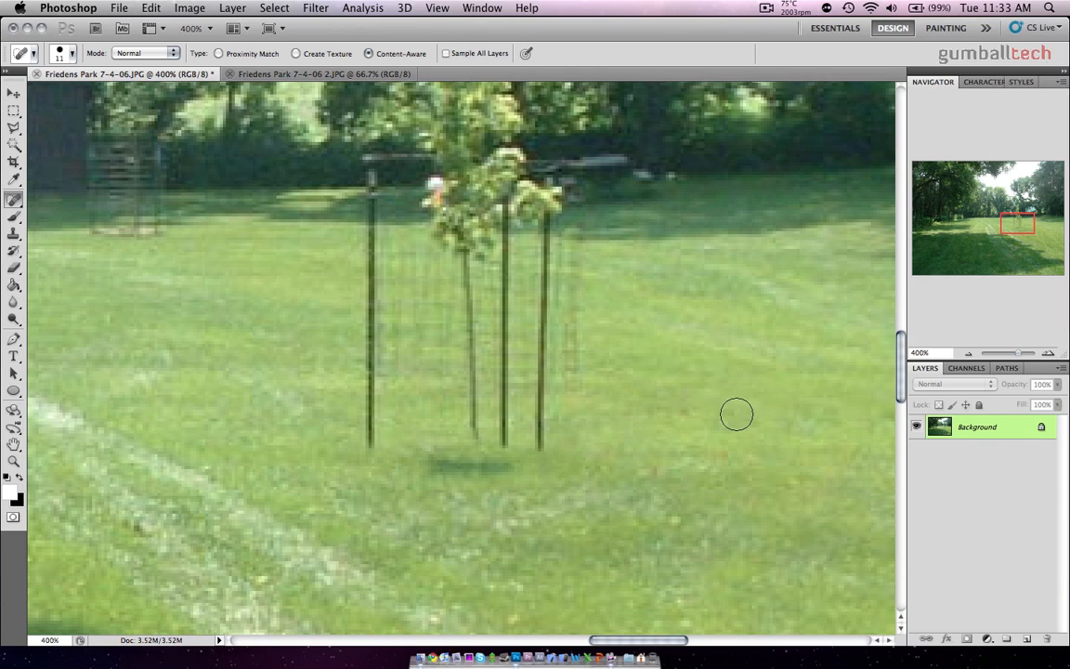
pyautogui.moveTo(414, 475); pyautogui.dragTo(507, 470)
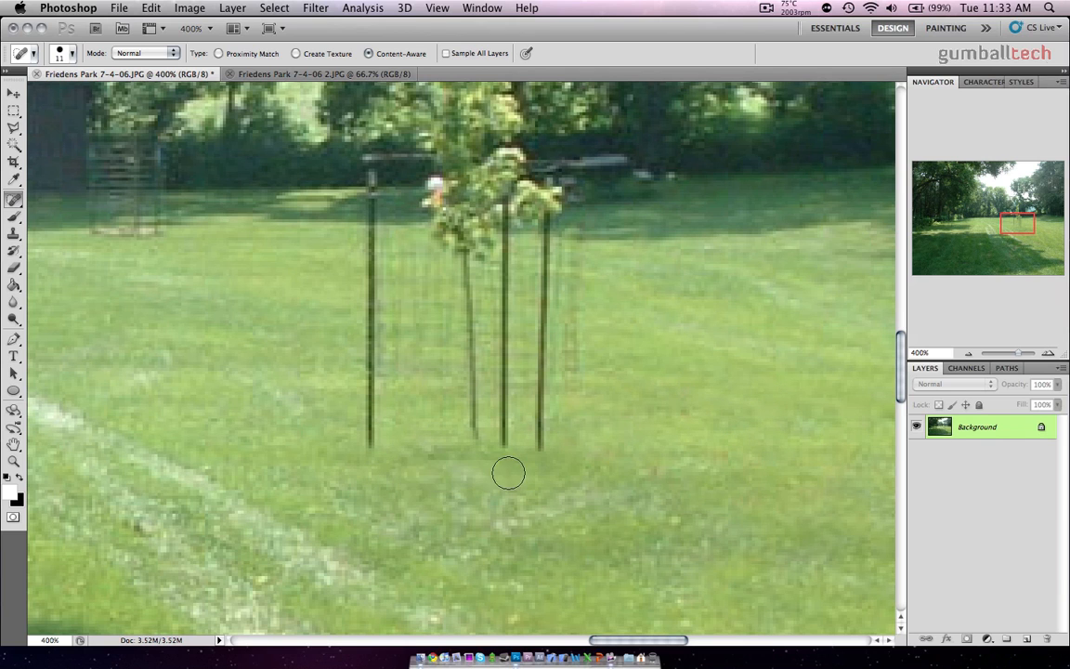
# Compare the whole retouched park photo with the original Friedens Park 7-4-06 2.JPG by repeatedly alternating between them.
pyautogui.scroll(-2, 507, 470)
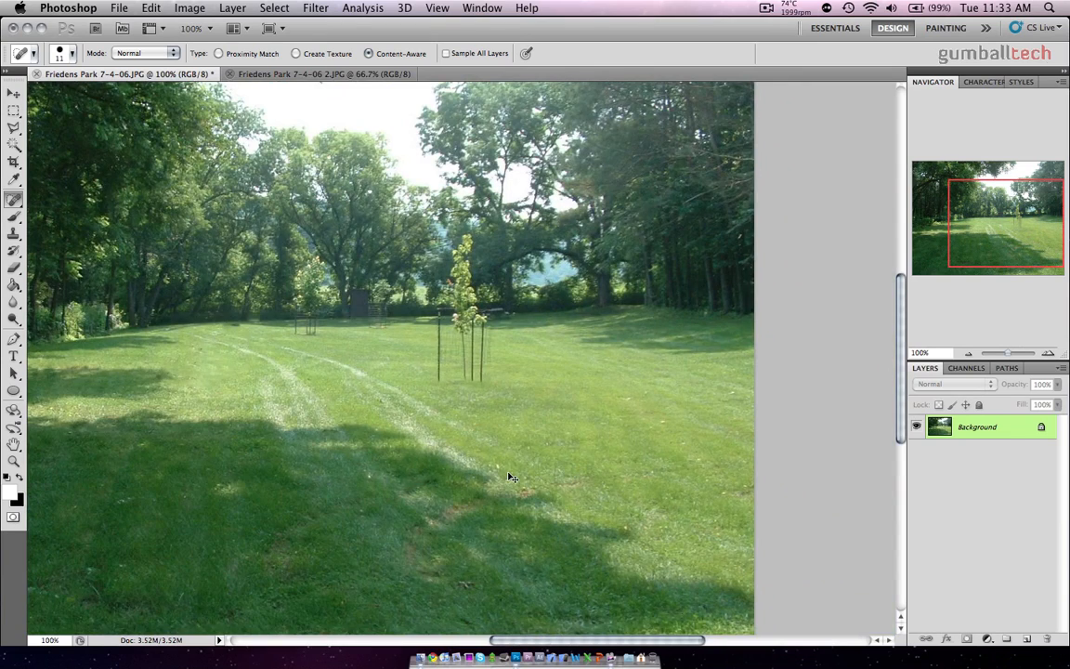
pyautogui.scroll(-1, 509, 477)
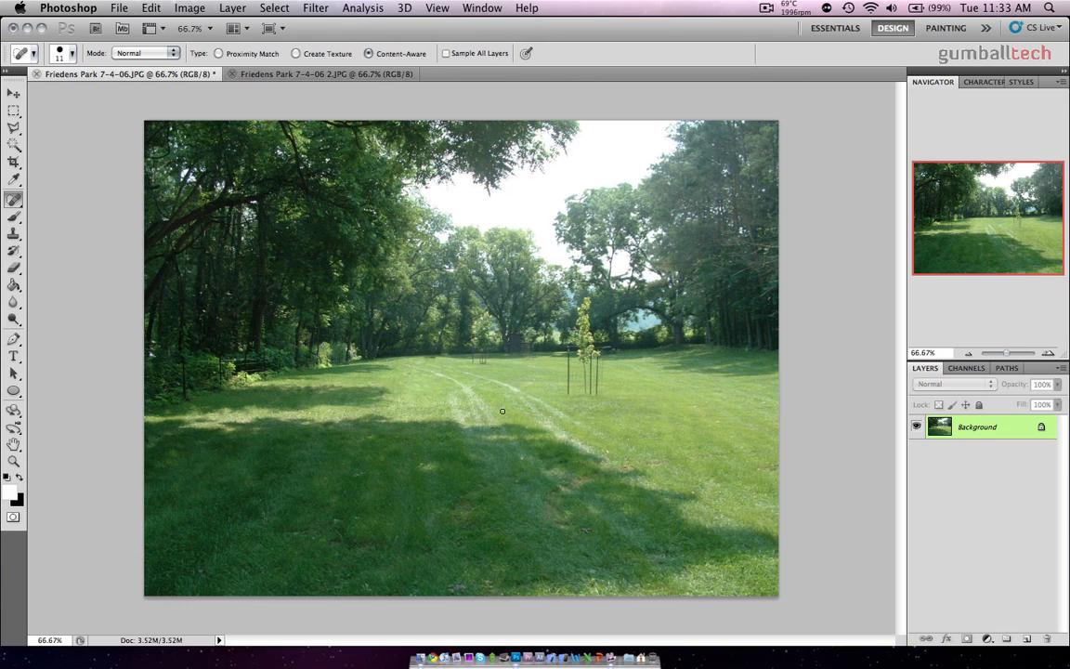
pyautogui.hotkey('ctrl', 'Tab')
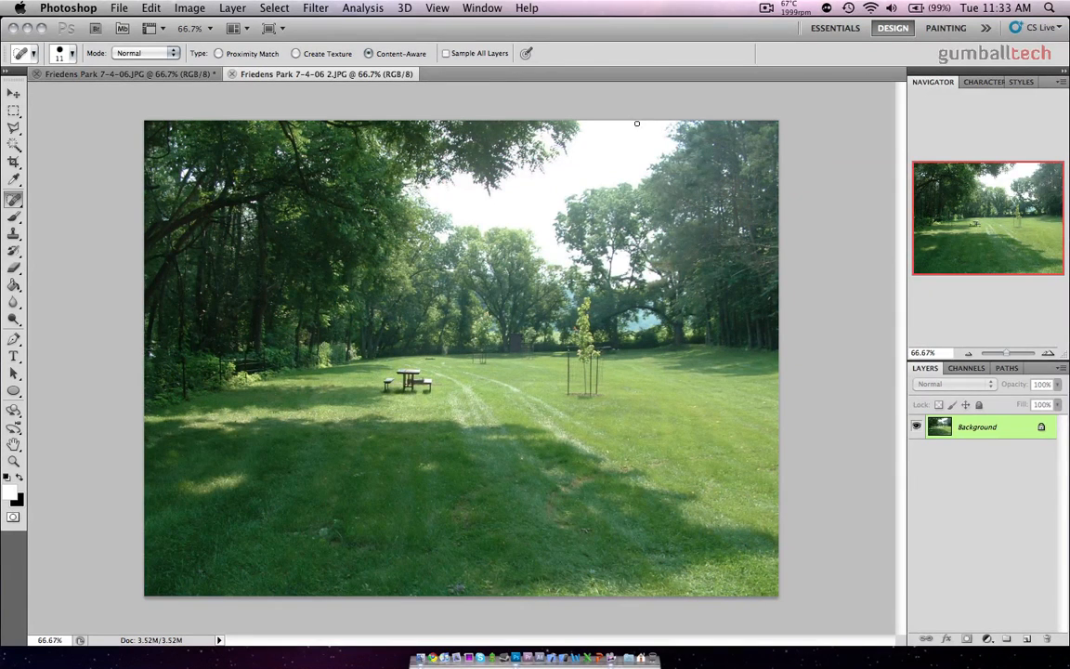
pyautogui.hotkey('ctrl', 'Tab')
pyautogui.hotkey('ctrl', 'Tab')
pyautogui.hotkey('ctrl', 'Tab')
pyautogui.hotkey('ctrl', 'Tab')
pyautogui.hotkey('ctrl', 'Tab')
pyautogui.hotkey('ctrl', 'Tab')
pyautogui.hotkey('ctrl', 'Tab')
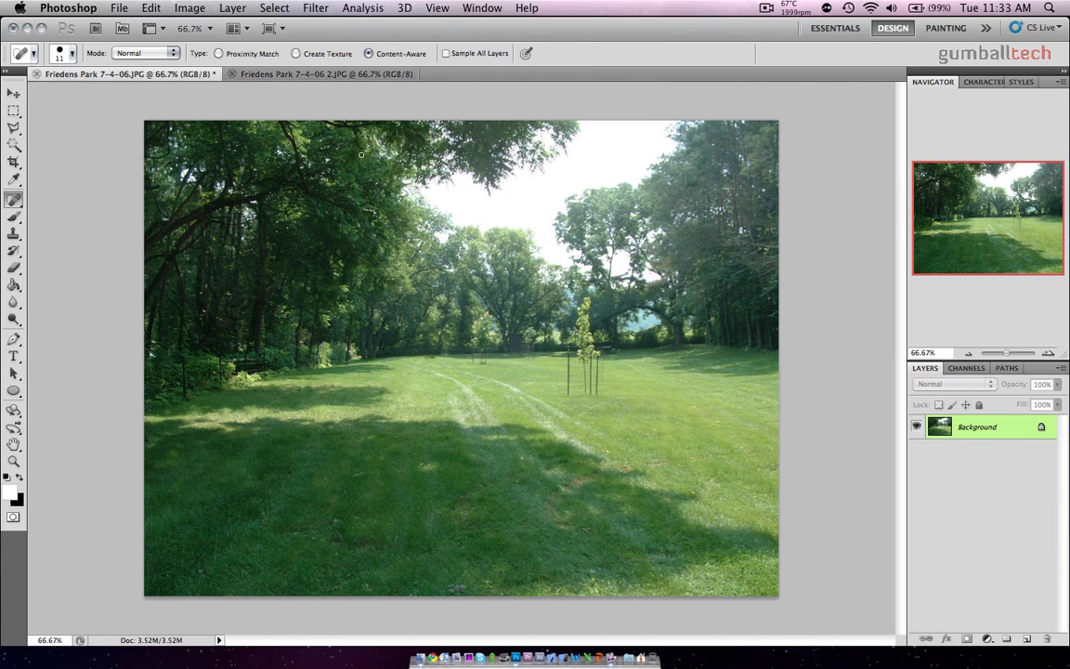
pyautogui.hotkey('ctrl', 'Tab')
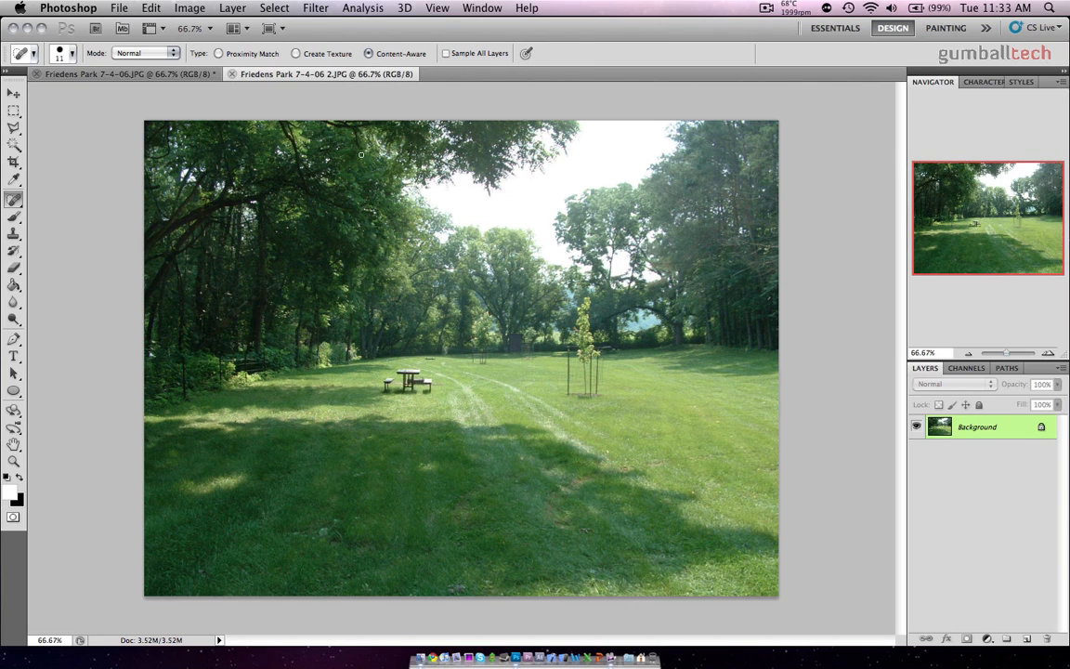
pyautogui.hotkey('ctrl', 'Tab')
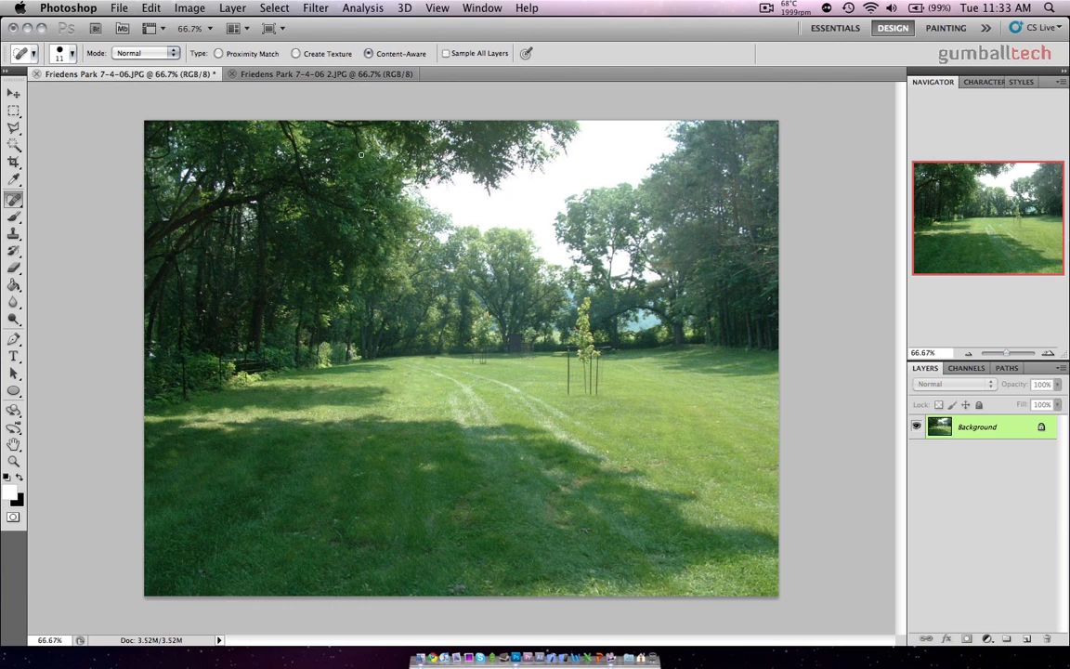
pyautogui.hotkey('ctrl', 'Tab')
pyautogui.hotkey('ctrl', 'Tab')
pyautogui.hotkey('ctrl', 'Tab')
pyautogui.hotkey('ctrl', 'Tab')
pyautogui.hotkey('ctrl', 'Tab')
pyautogui.hotkey('ctrl', 'Tab')
pyautogui.hotkey('ctrl', 'Tab')
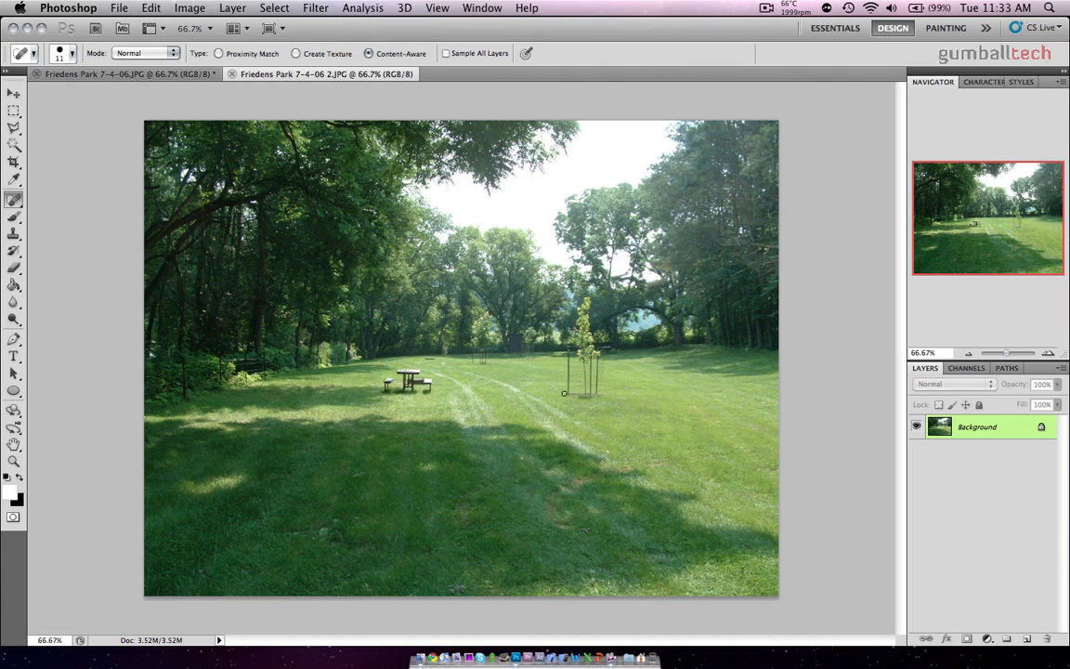
pyautogui.hotkey('ctrl', 'Tab')
pyautogui.hotkey('ctrl', 'Tab')
pyautogui.hotkey('ctrl', 'Tab')
pyautogui.hotkey('ctrl', 'Tab')
pyautogui.hotkey('ctrl', 'Tab')
pyautogui.hotkey('ctrl', 'Tab')
pyautogui.hotkey('ctrl', 'Tab')
pyautogui.hotkey('ctrl', 'Tab')
pyautogui.hotkey('ctrl', 'Tab')
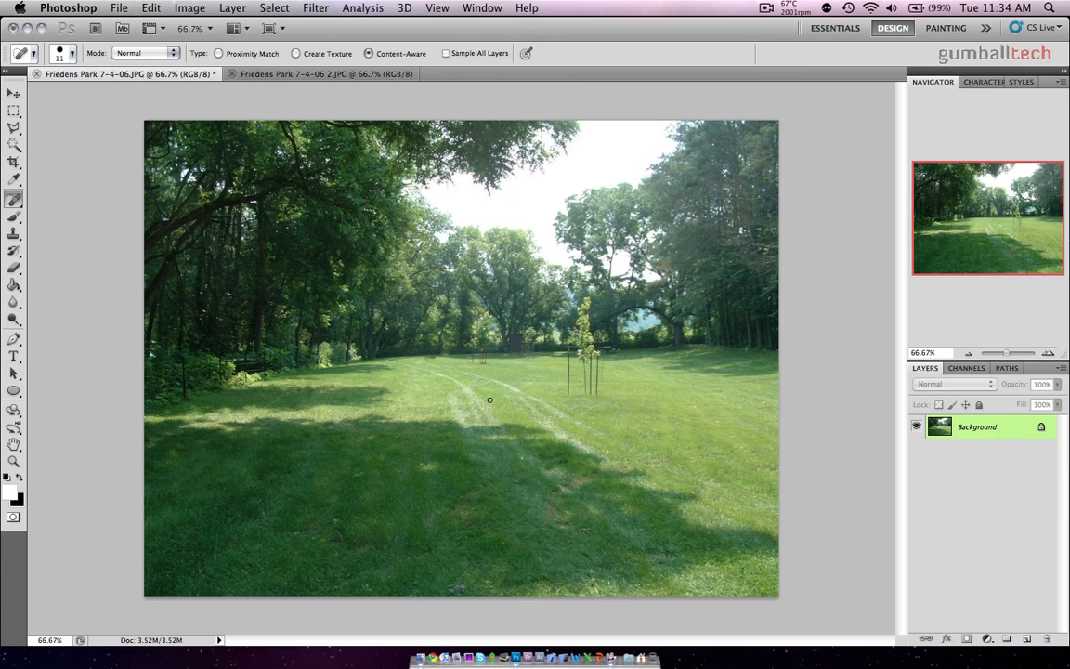
# Clone Stamp grass over the small distant tree guard and the lower part of the young tree's left stake, then return to the Spot Healing Brush.
pyautogui.click(13, 285)
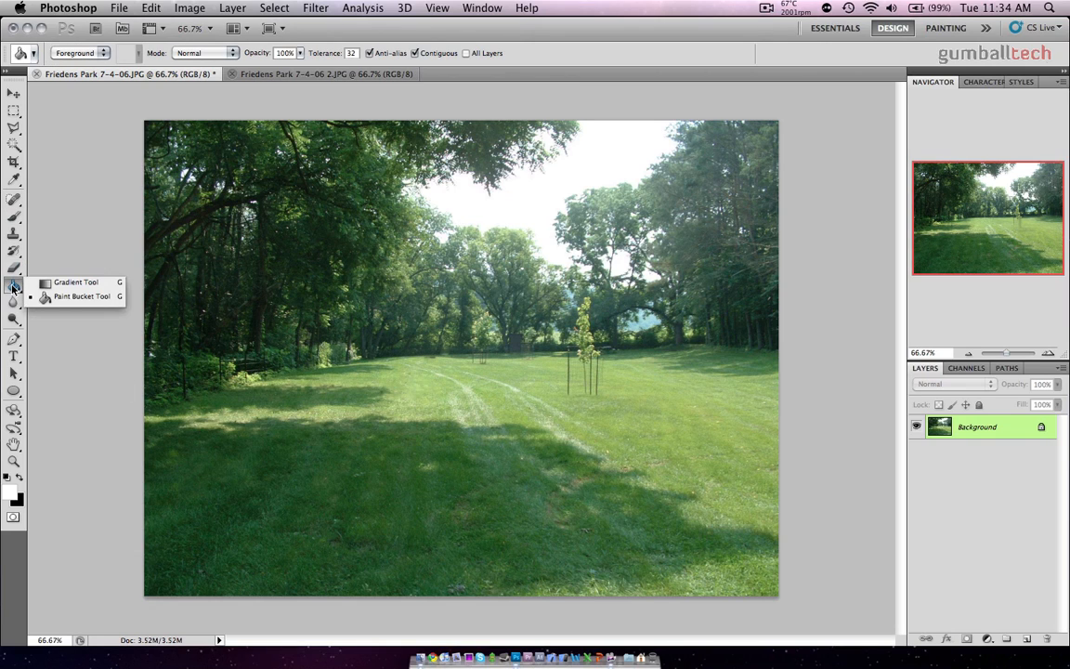
pyautogui.click(14, 236)
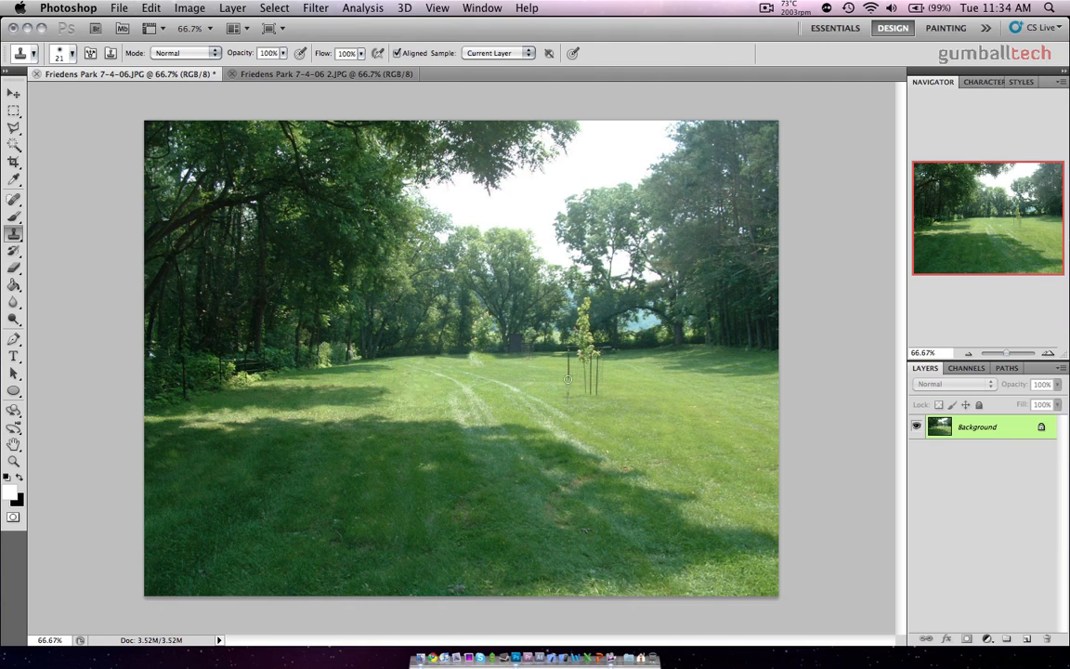
pyautogui.click(13, 200)
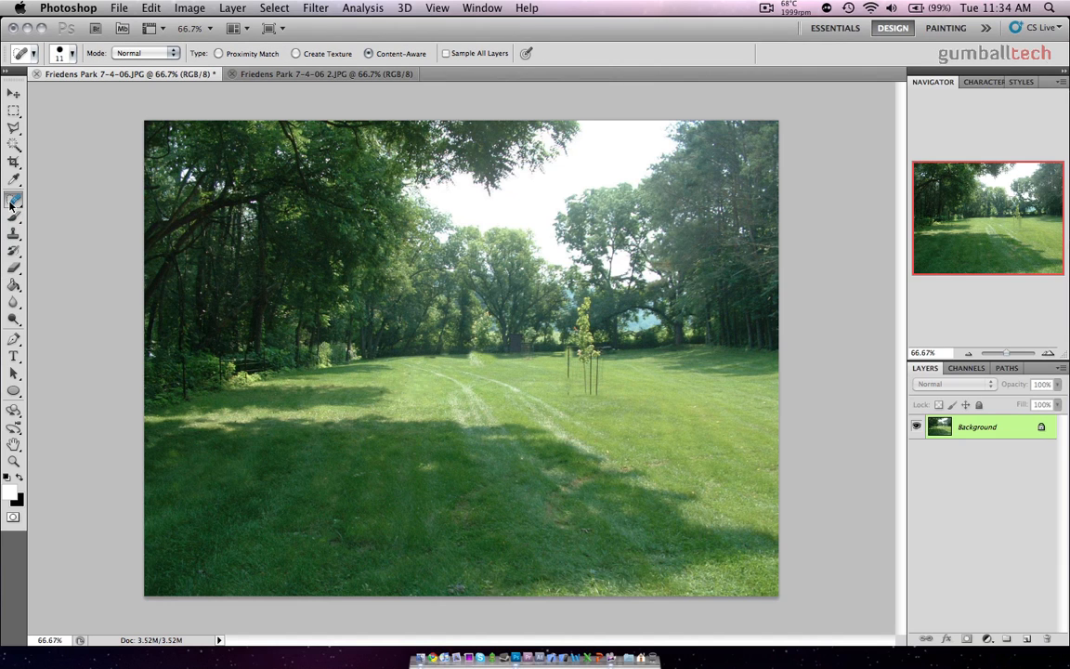